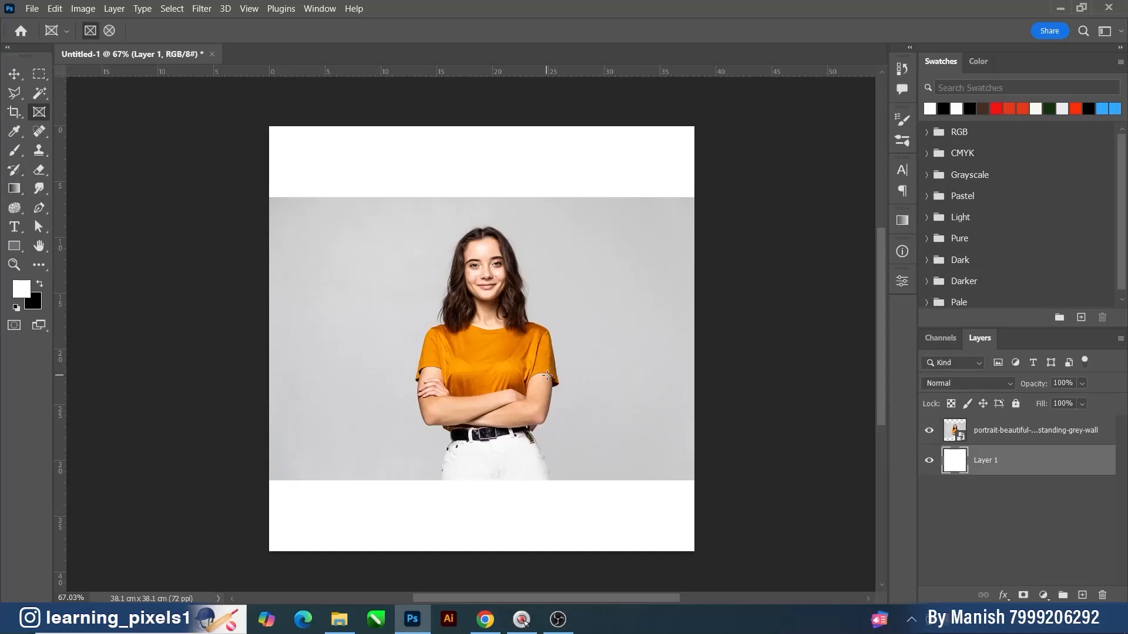
Mask the portrait layer with a rectangular frame around the woman's head and upper body, then select the frame itself.
left_click(1026, 438)
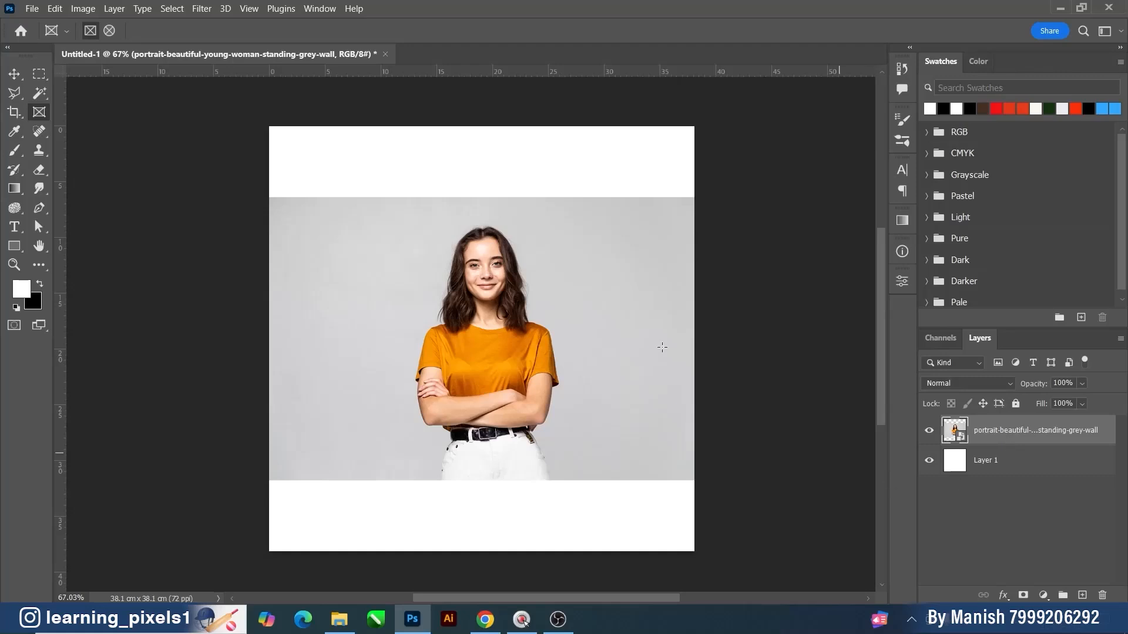
left_click_drag(404, 218, 565, 394)
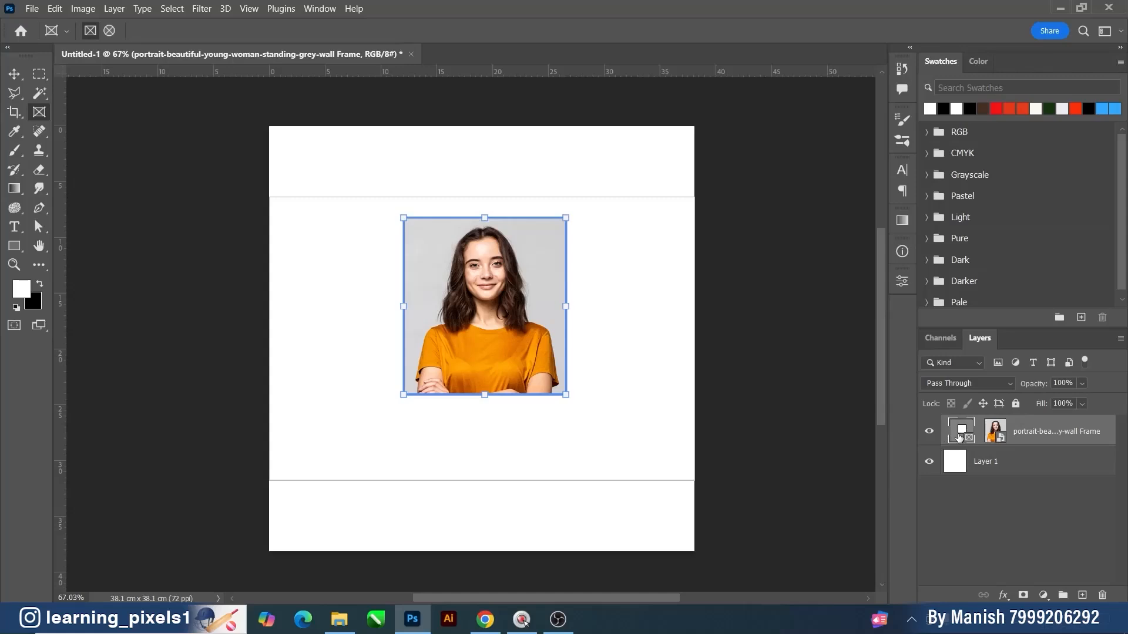
left_click(1048, 437)
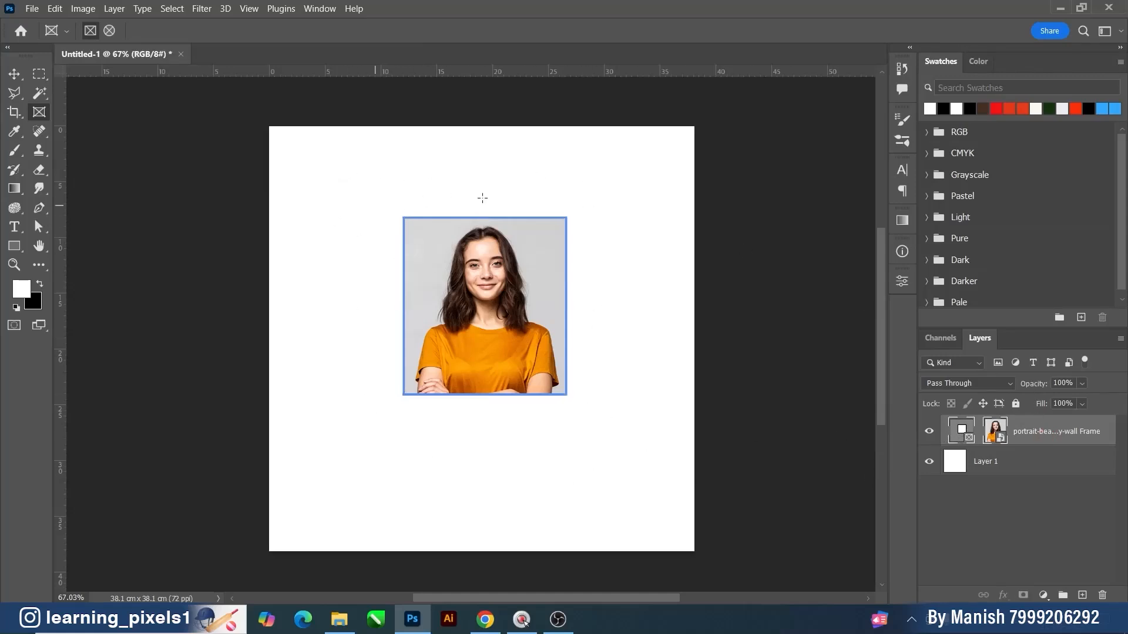
left_click(962, 433)
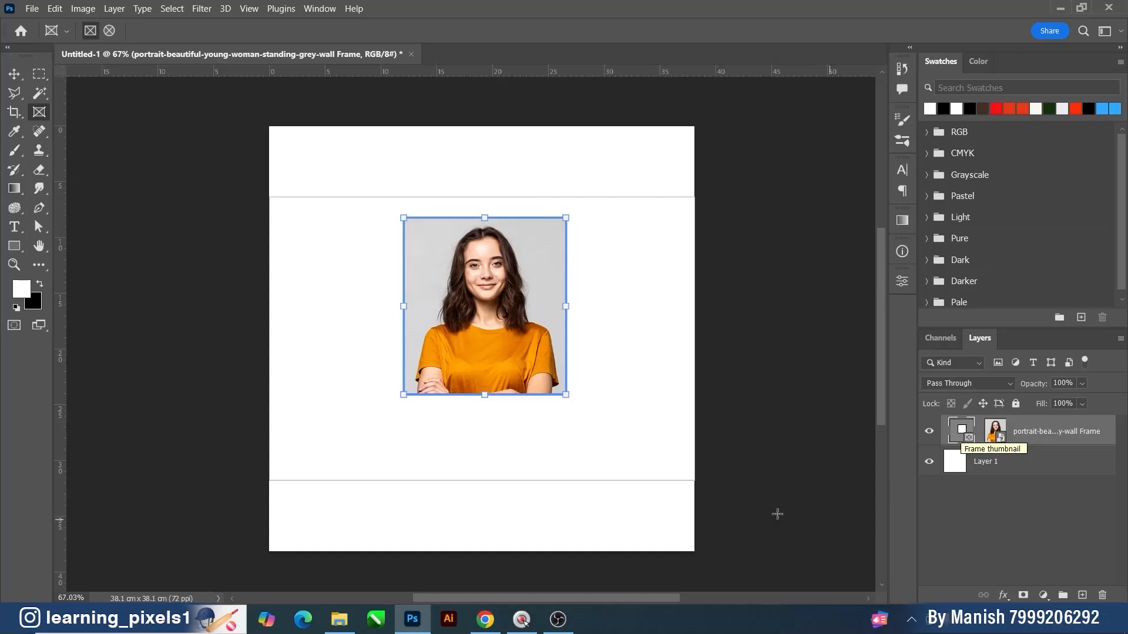
Resize the frame into a narrower upright crop around the woman and shift it with its image slightly to the right.
left_click_drag(566, 397, 560, 418)
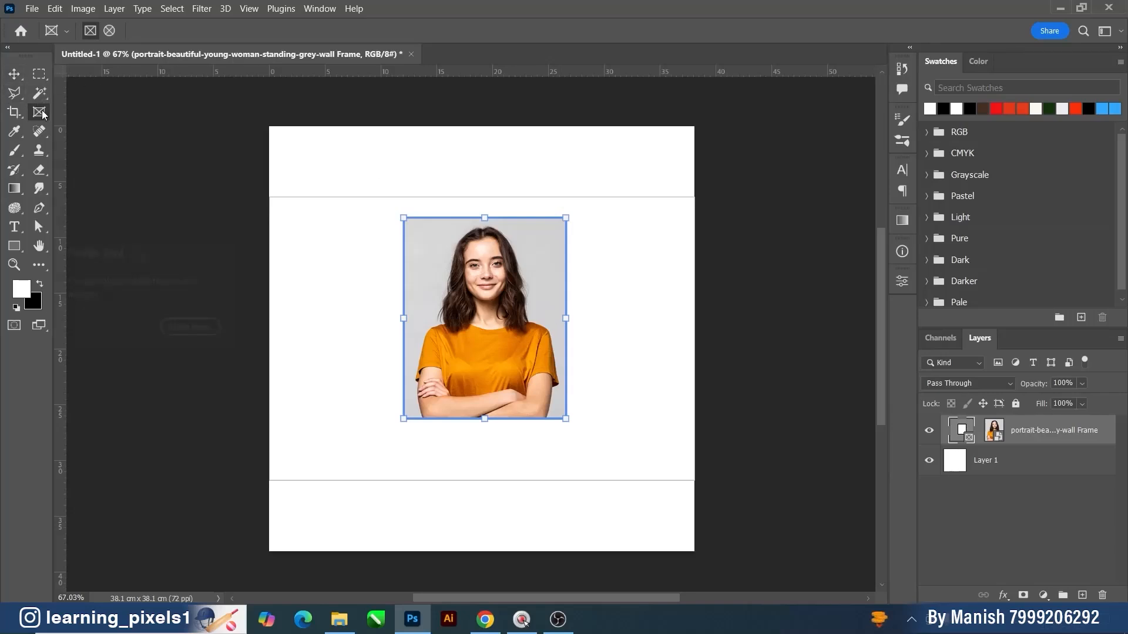
left_click_drag(484, 418, 485, 373)
left_click_drag(565, 295, 583, 293)
left_click_drag(482, 375, 493, 411)
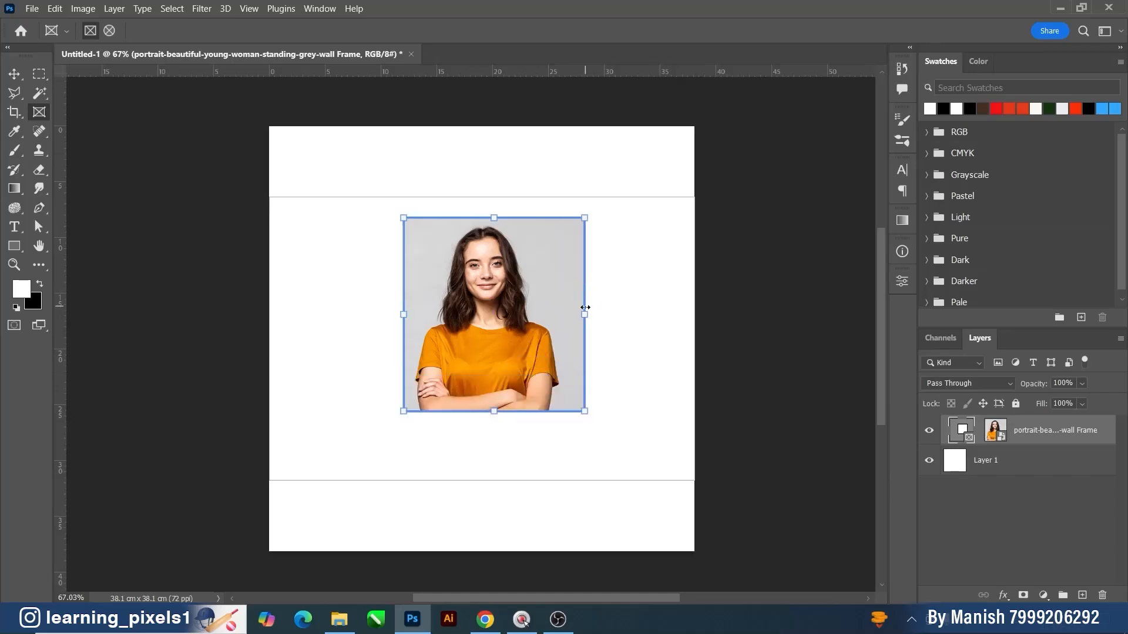
left_click_drag(585, 307, 548, 308)
left_click_drag(402, 314, 419, 315)
left_click_drag(551, 414, 534, 394)
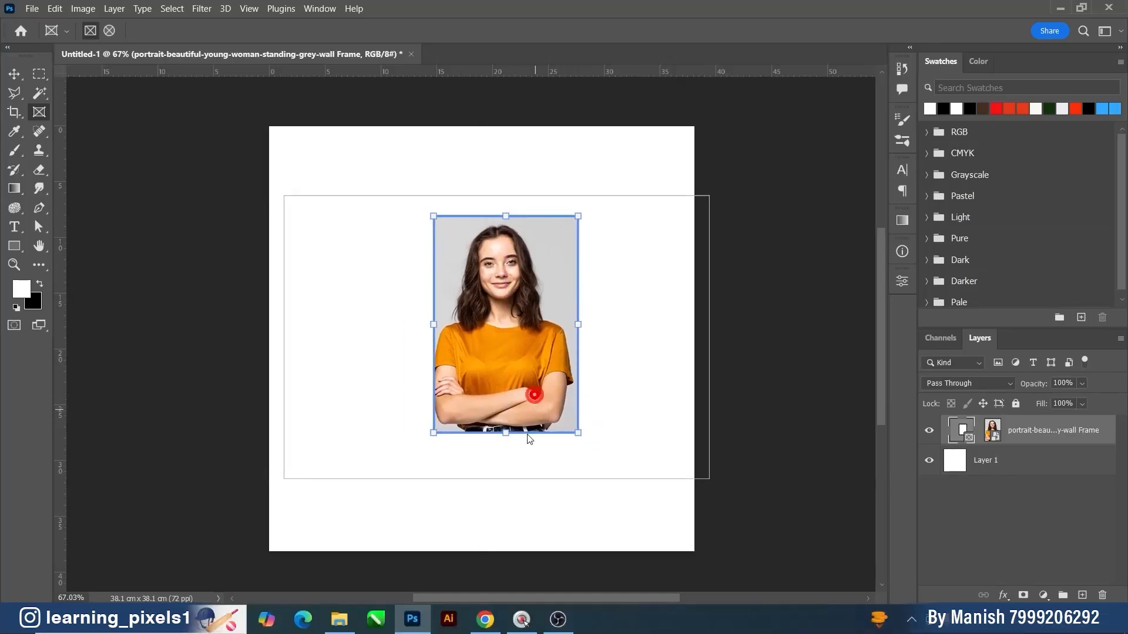
left_click_drag(578, 433, 497, 407)
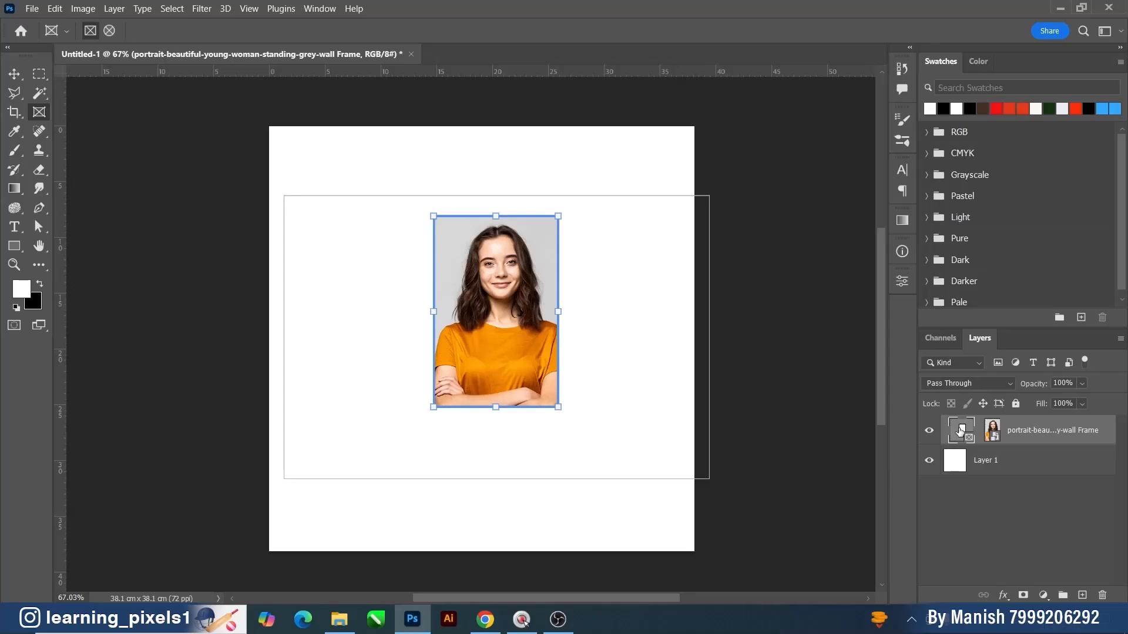
Scale the portrait inside the frame to 43.84% and reposition it so the woman is centred in the frame.
left_click(996, 437)
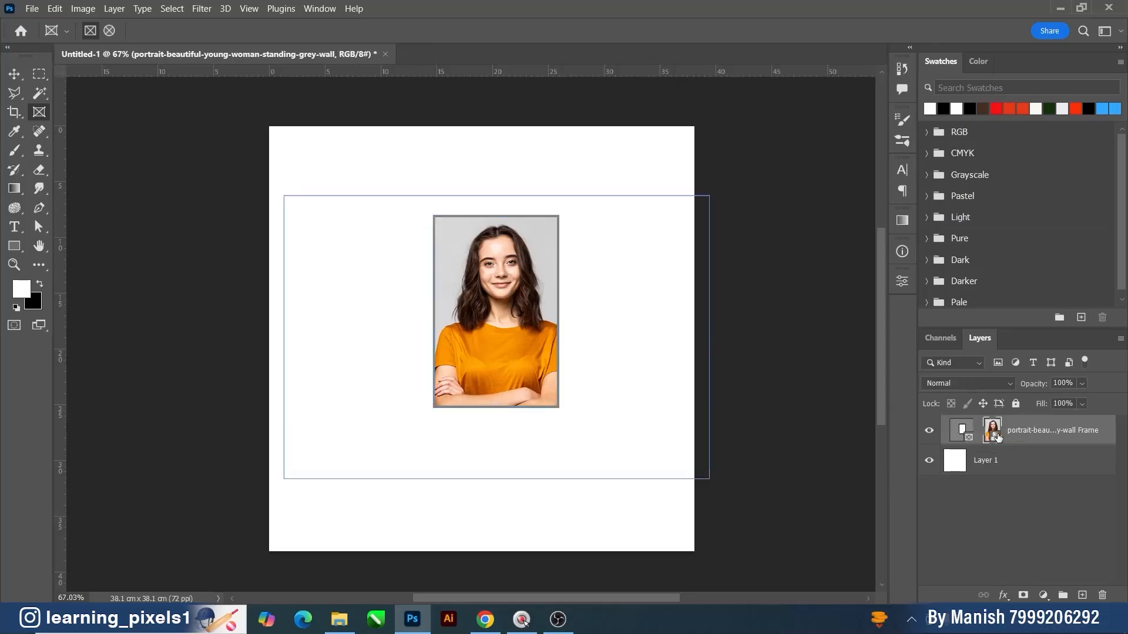
key("ctrl+t")
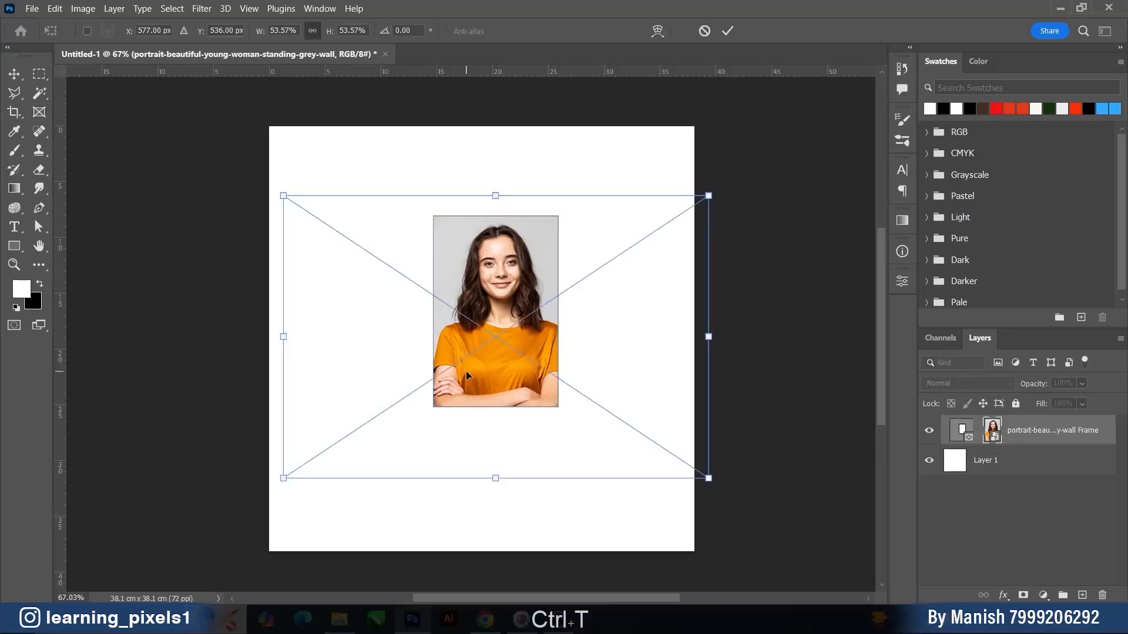
left_click_drag(526, 371, 504, 354)
left_click_drag(685, 463, 622, 385)
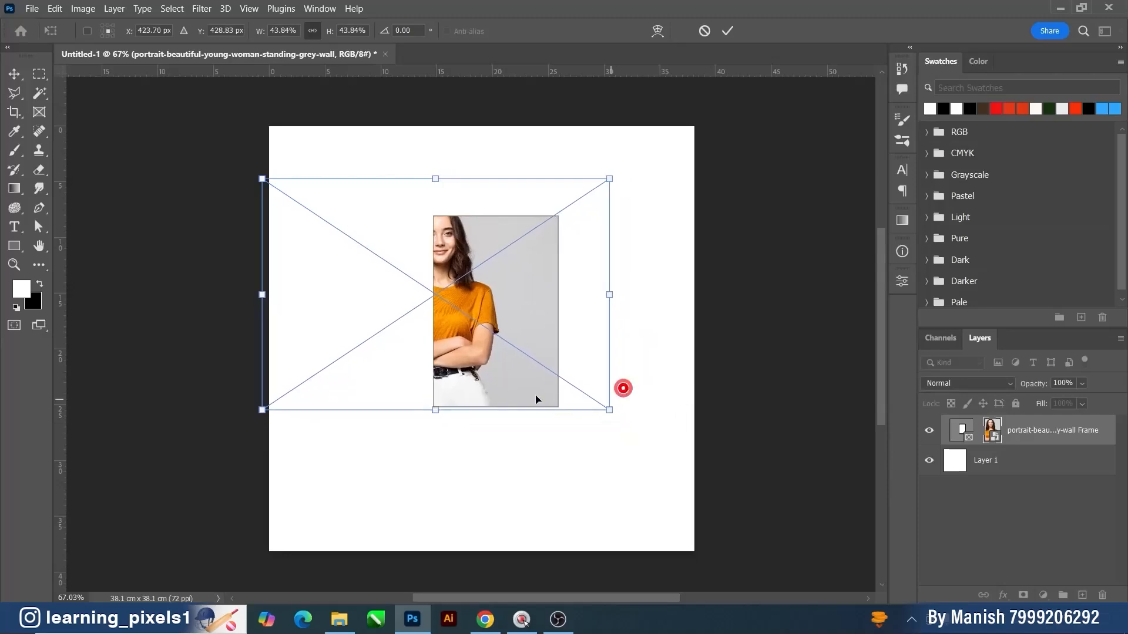
left_click_drag(525, 364, 573, 383)
key("Return")
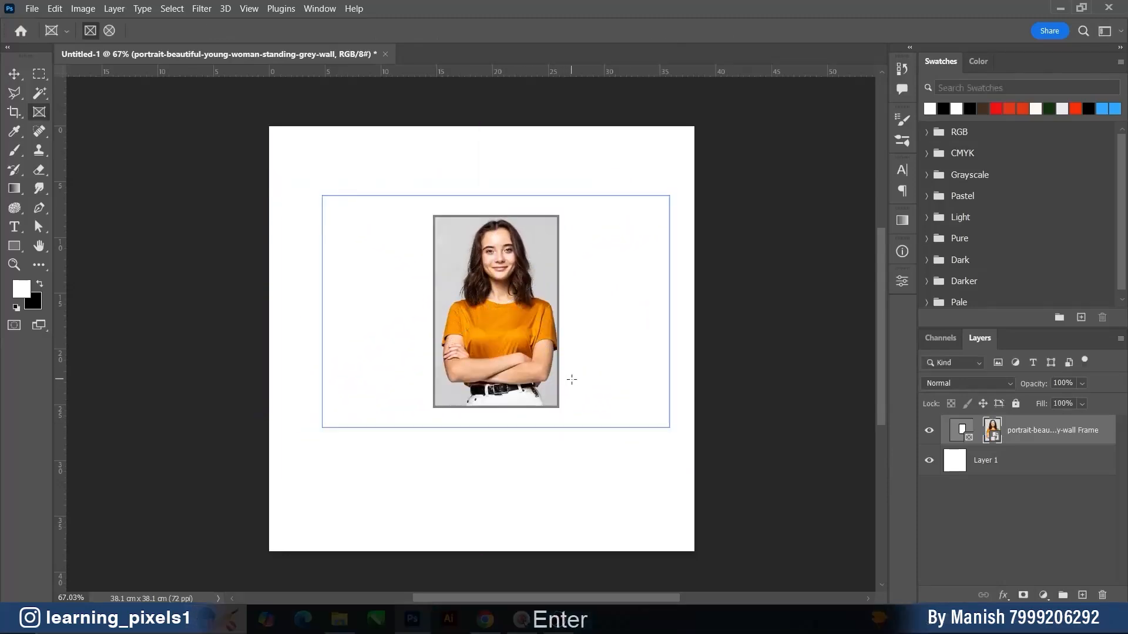
Move the frame together with its portrait left and back towards the canvas centre, alternating between selecting the frame and its image.
left_click(956, 428)
left_click_drag(498, 324, 468, 324)
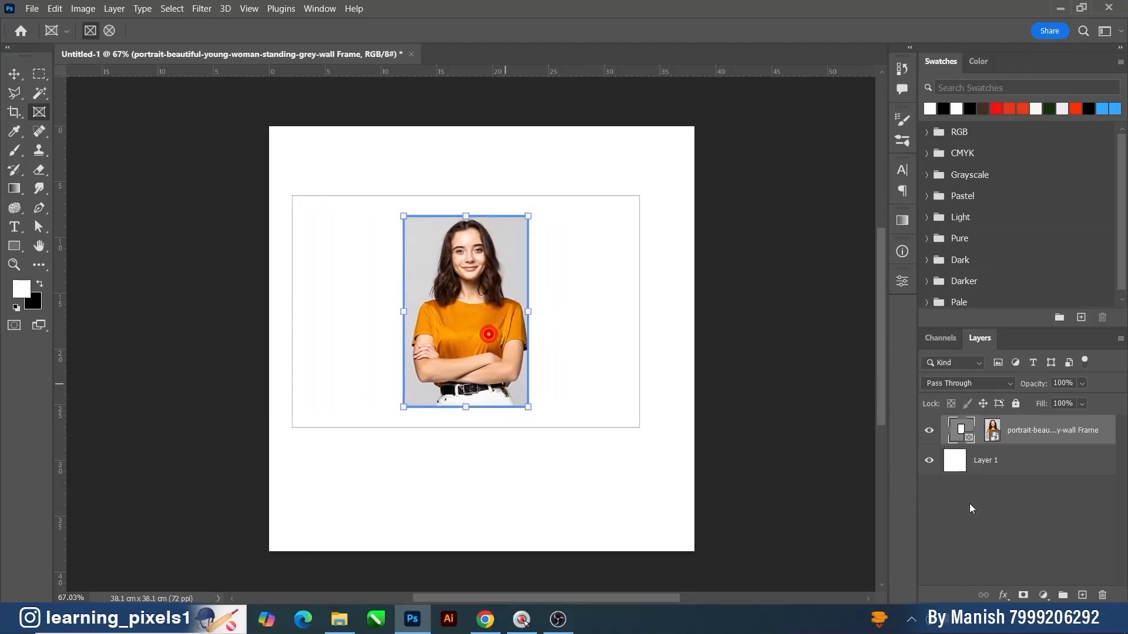
left_click(989, 433)
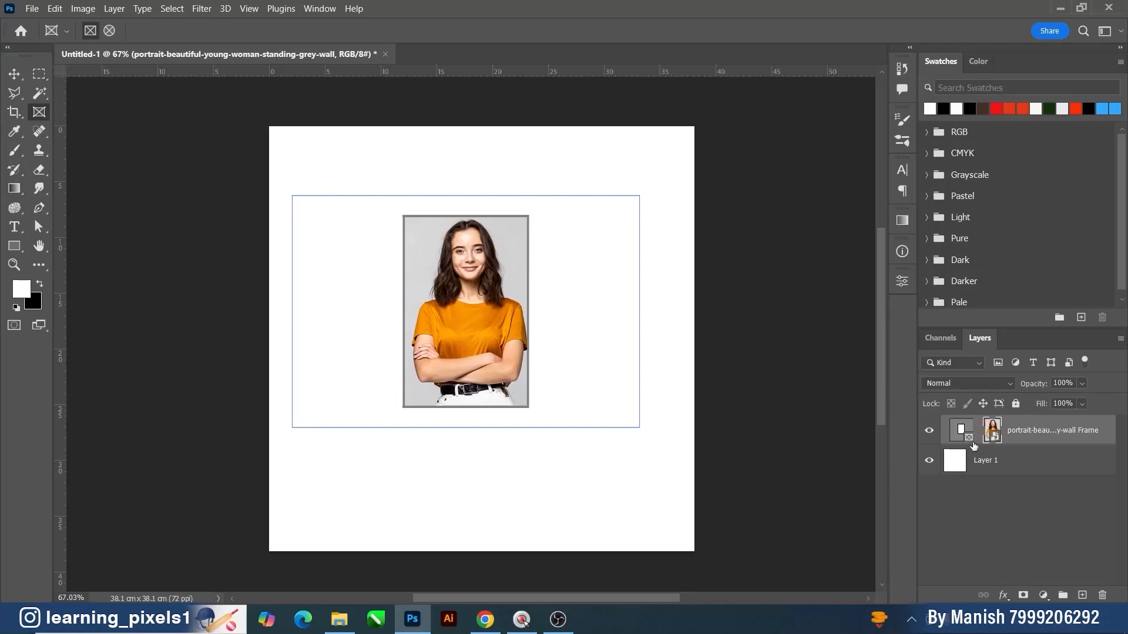
left_click(962, 434)
left_click(992, 432)
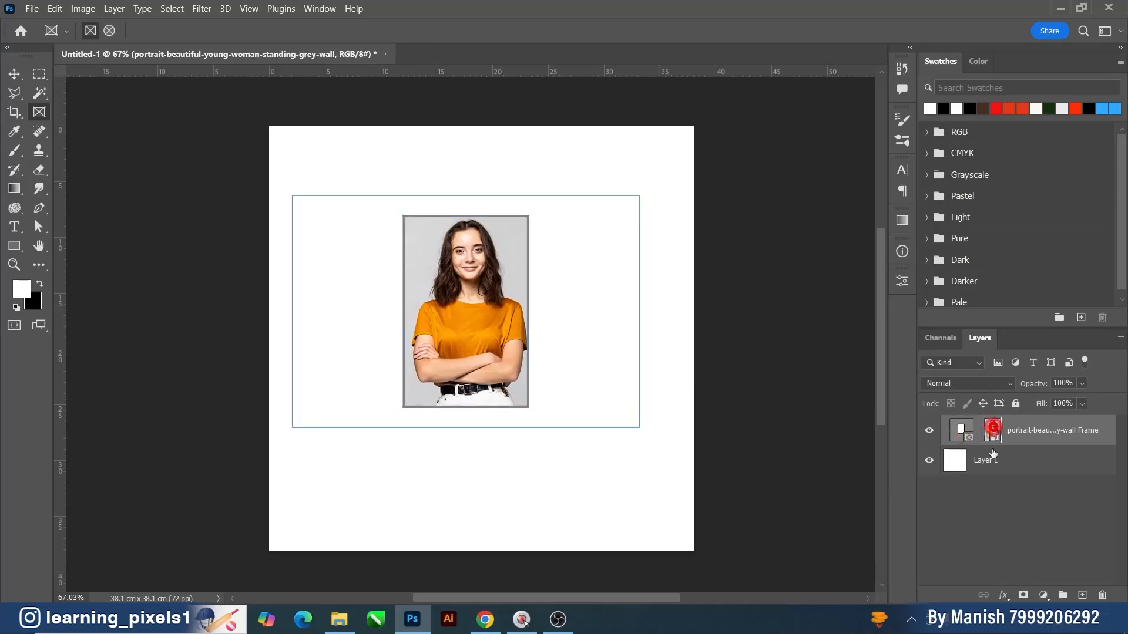
left_click(962, 434)
left_click_drag(437, 324, 508, 344)
left_click(993, 433)
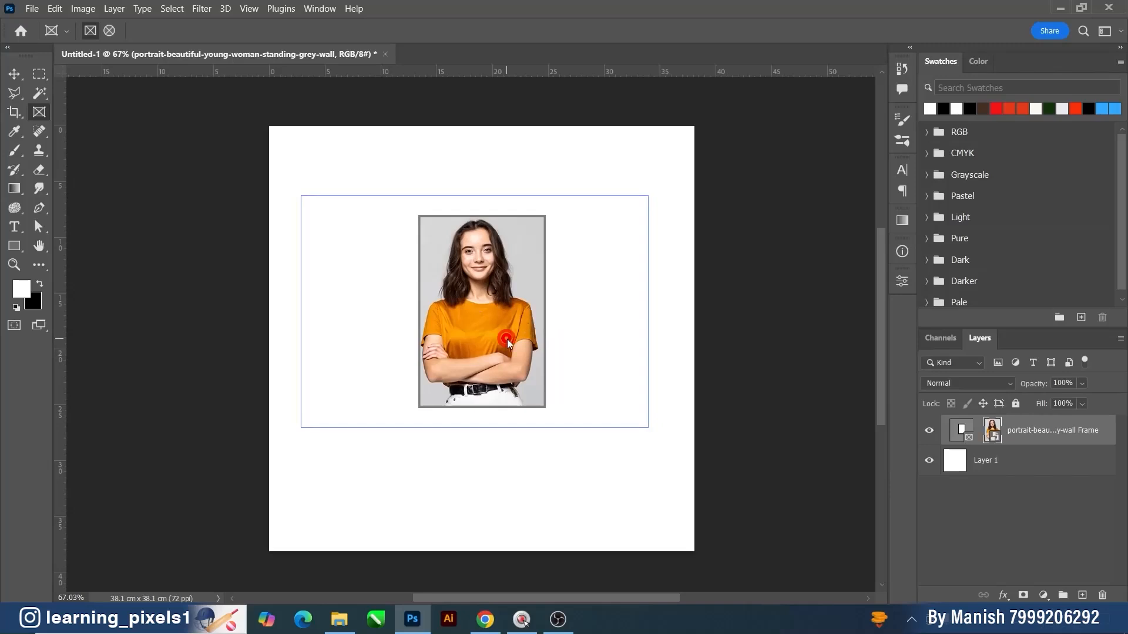
Shrink the frame around the woman and move it with its image to the upper-left area of the canvas.
left_click(957, 441)
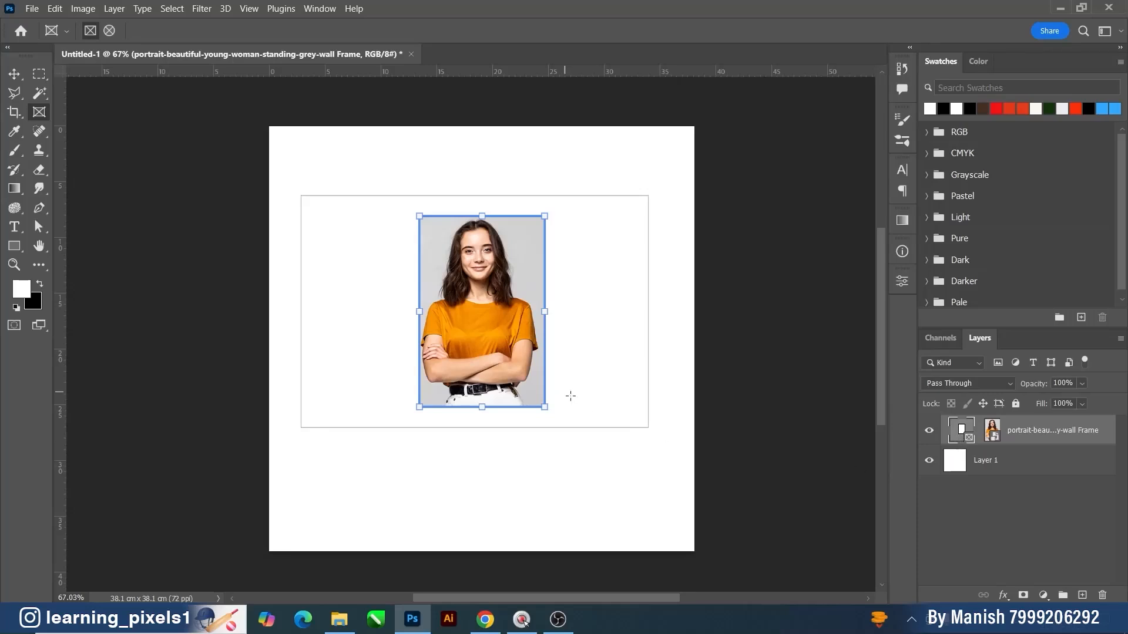
left_click_drag(543, 406, 523, 386)
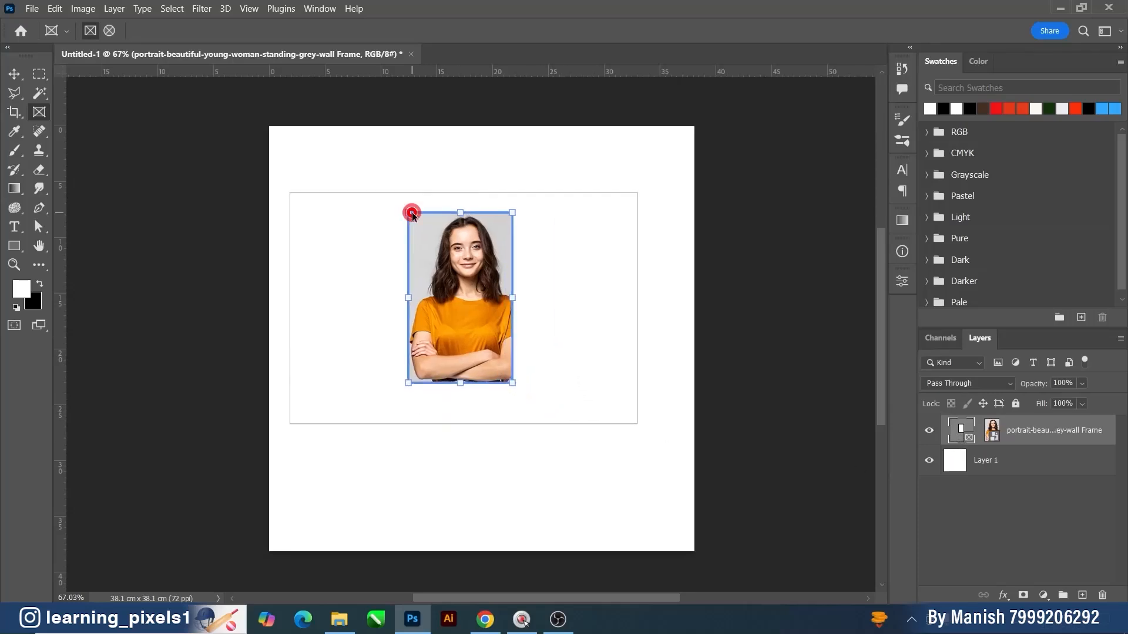
left_click_drag(476, 332, 401, 289)
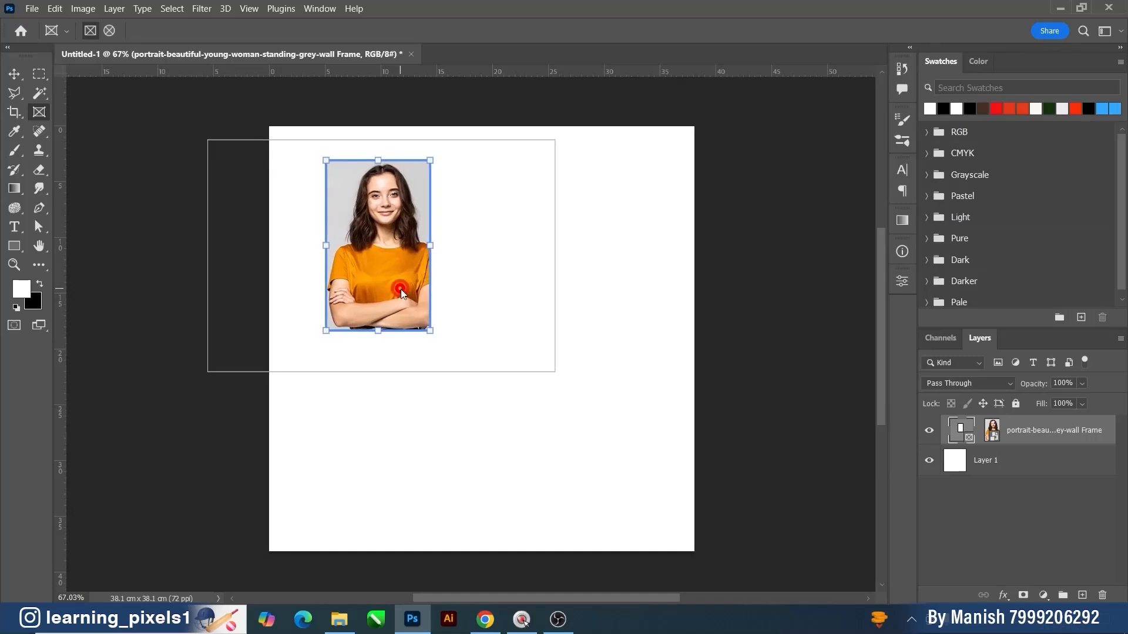
Try to shift only the portrait to the right inside its frame.
left_click(992, 435)
left_click_drag(395, 217, 436, 217)
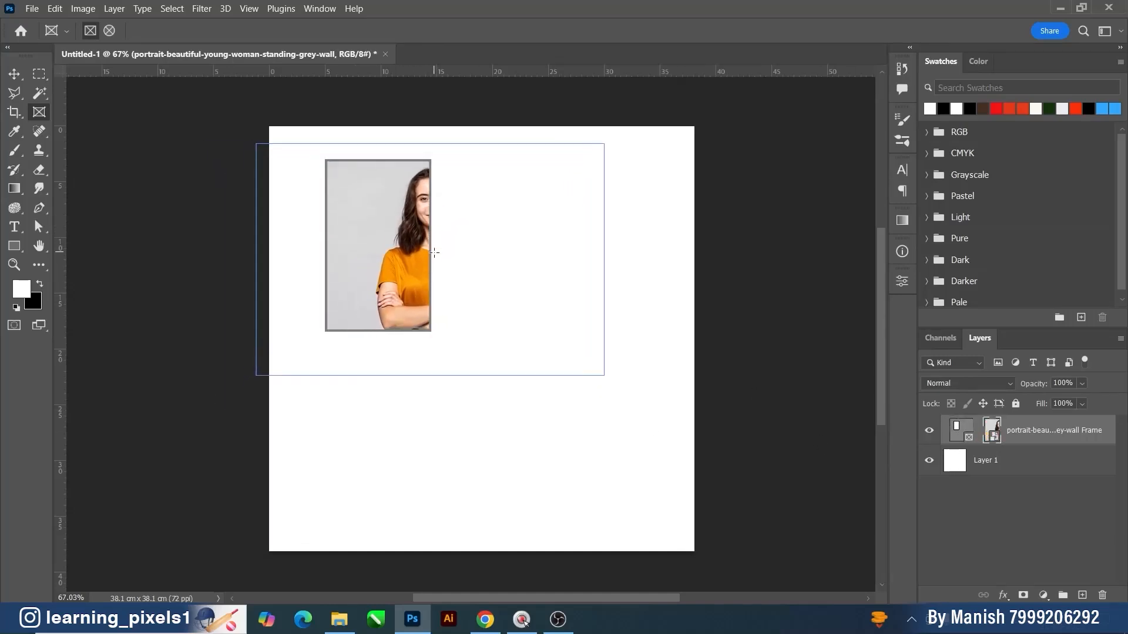
key("ctrl+z")
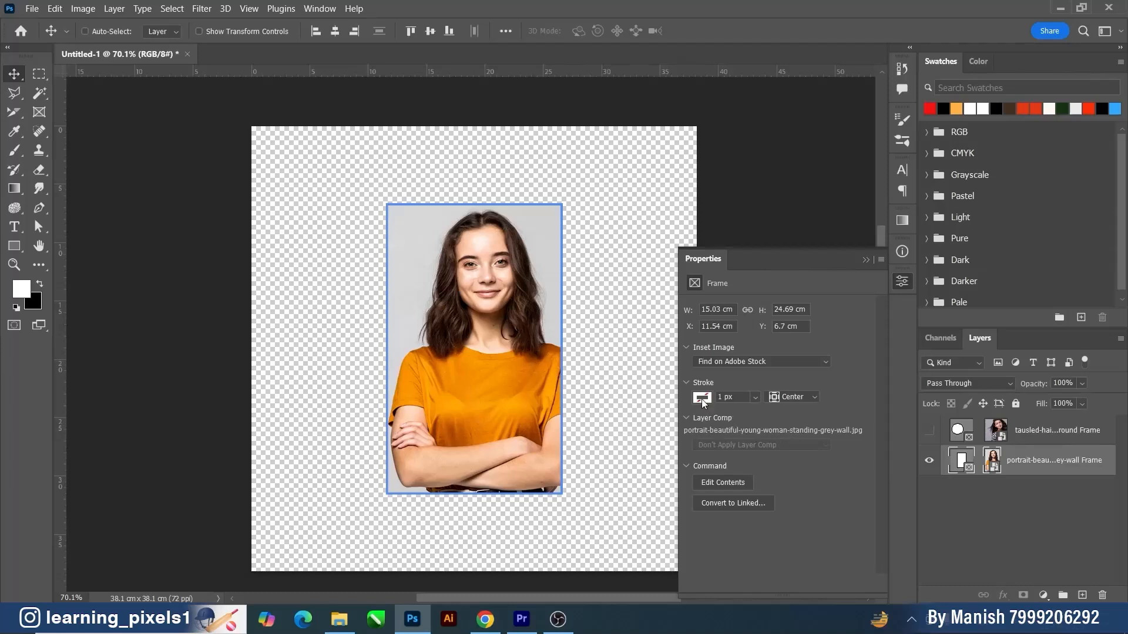
Show the properties of the selected portrait frame.
left_click(902, 282)
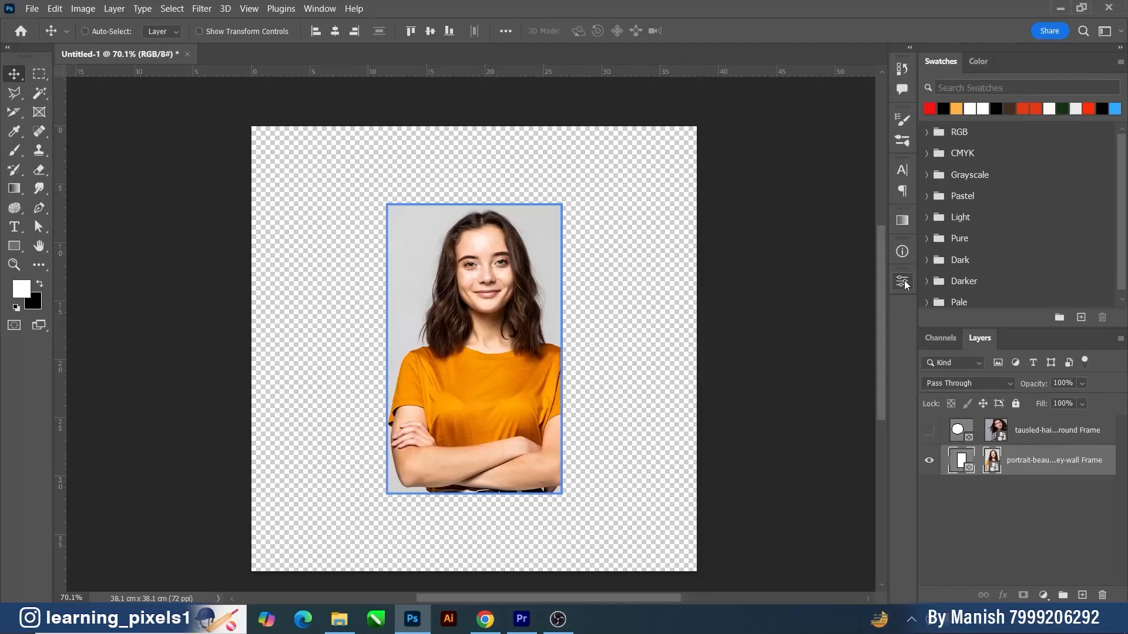
left_click(903, 281)
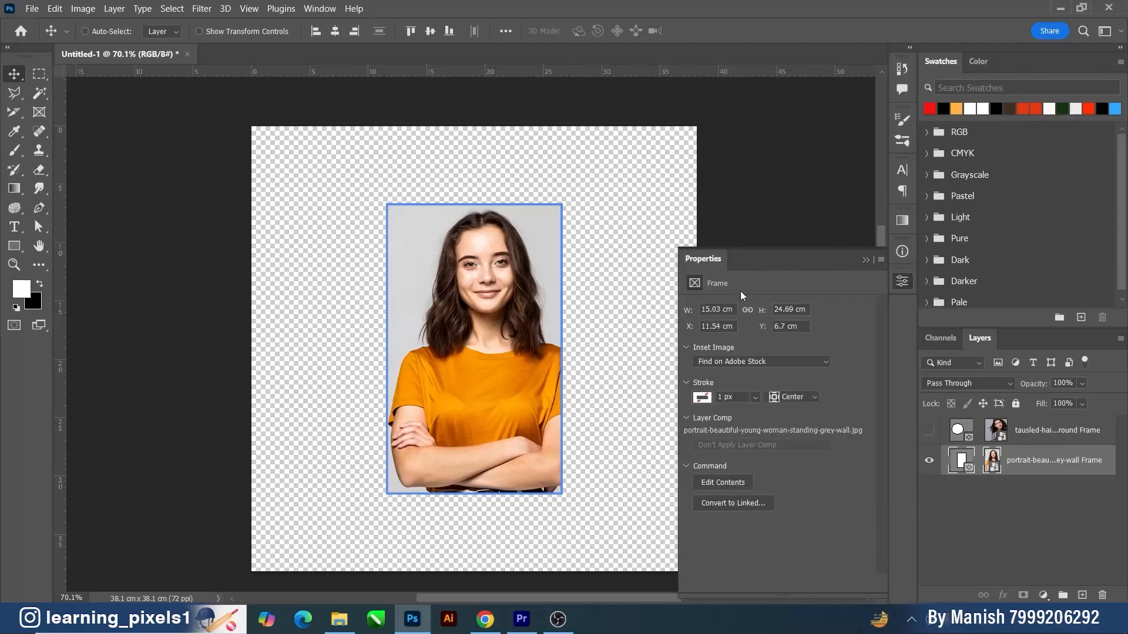
left_click(320, 10)
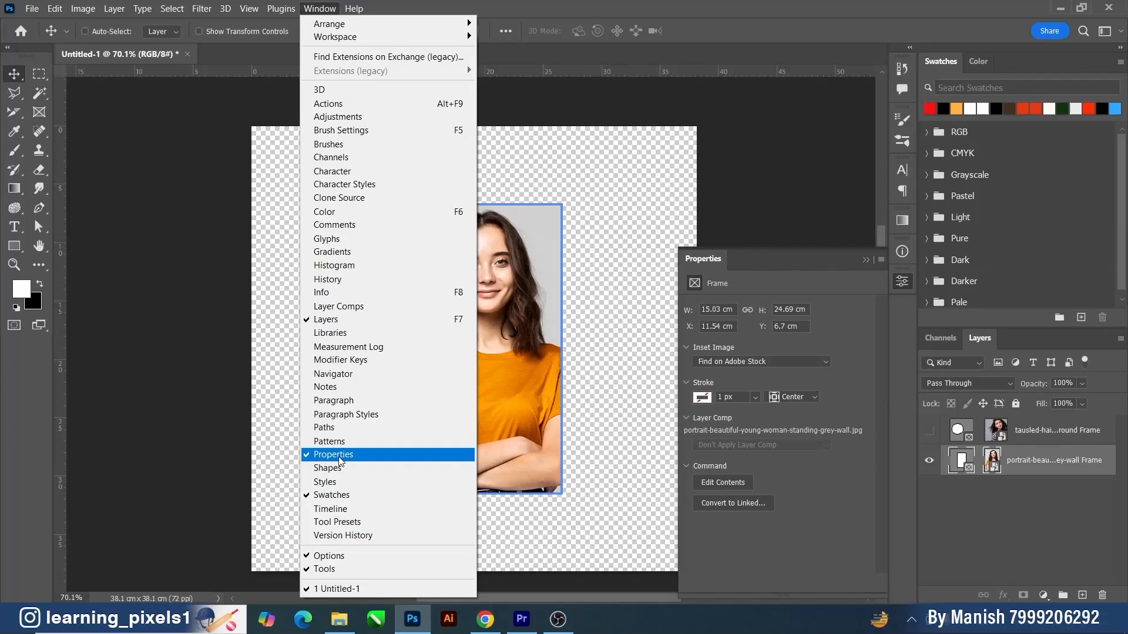
left_click(850, 367)
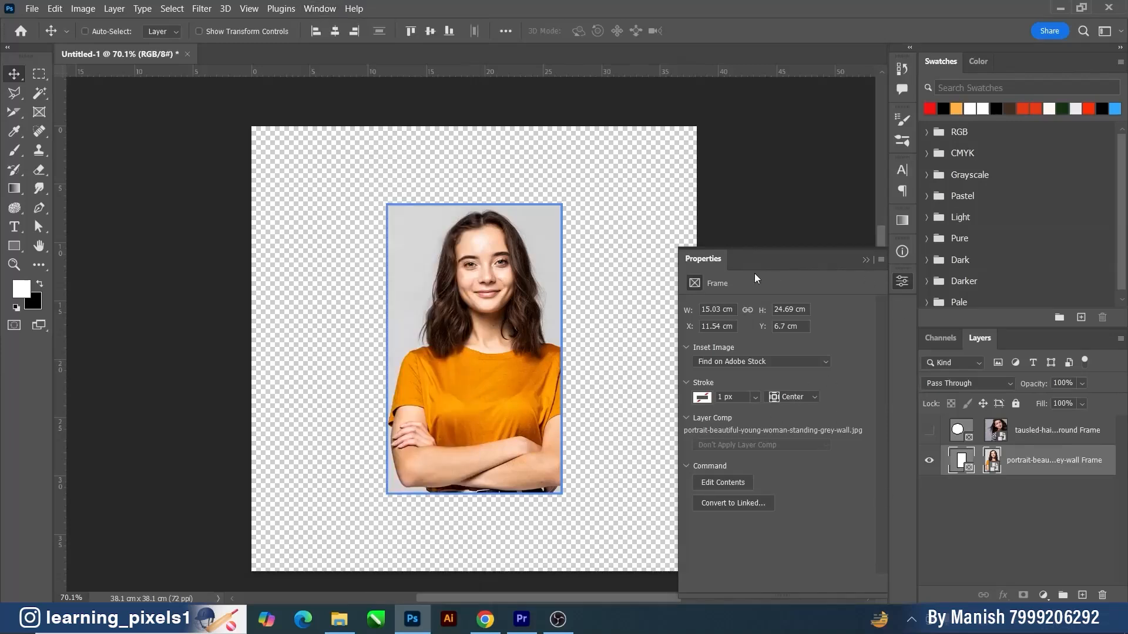
Give the portrait frame a red stroke with a width of 20 px.
left_click(704, 397)
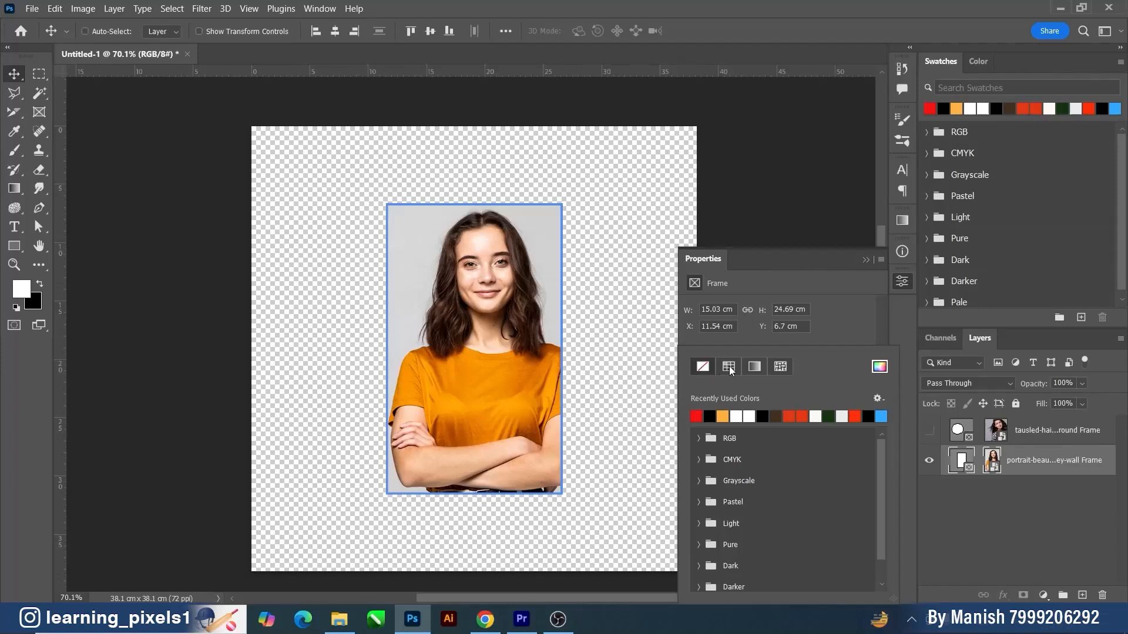
left_click(711, 416)
left_click(709, 416)
left_click(843, 322)
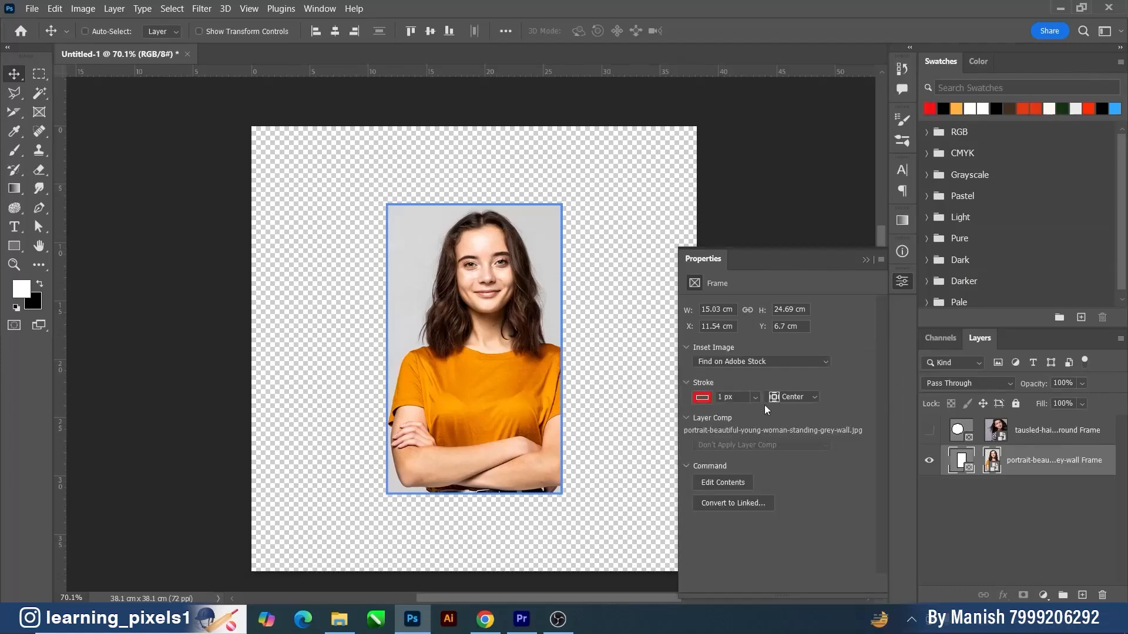
left_click(723, 397)
type("20")
key("Return")
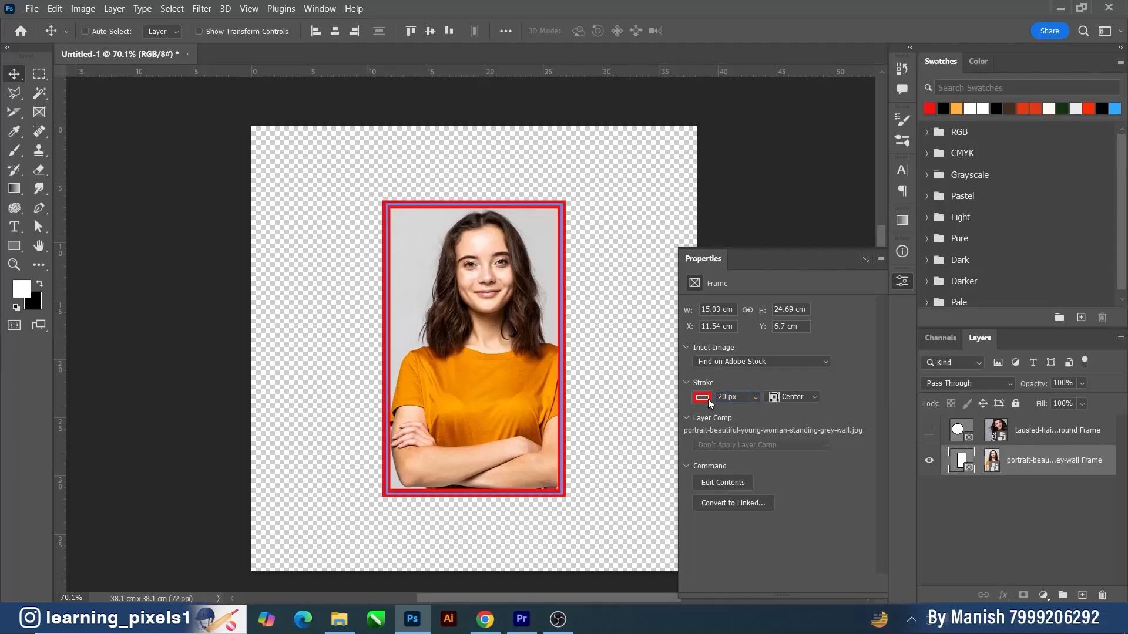
Preview the stroked frame with the other frame layer selected, then reselect the portrait frame and reopen its properties.
left_click(865, 261)
left_click(1057, 437)
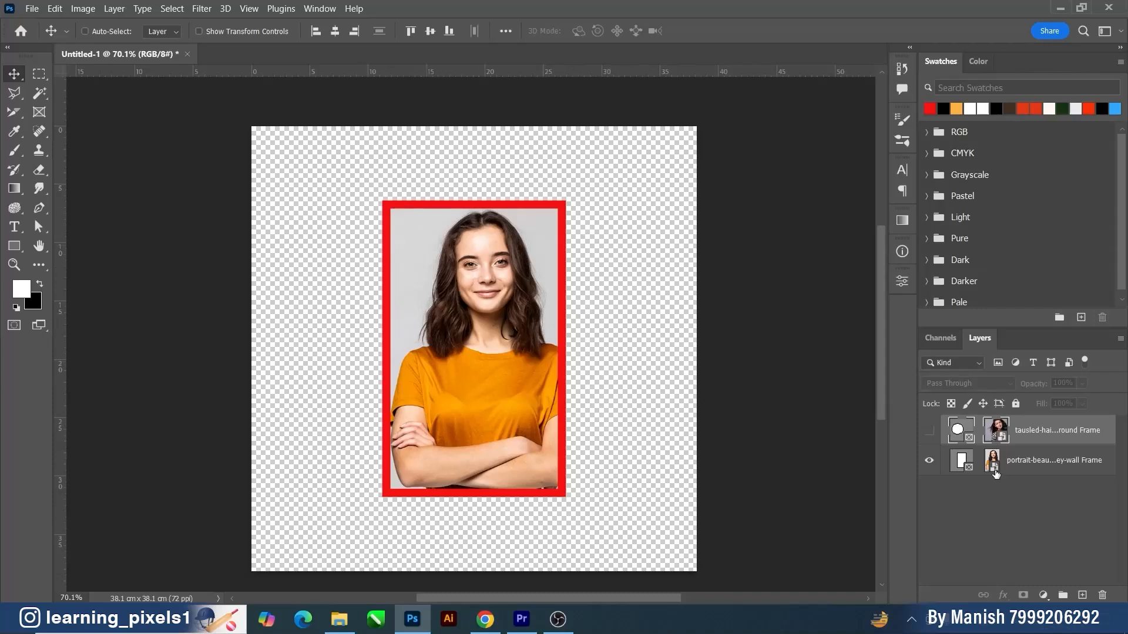
left_click(1031, 460)
left_click(903, 281)
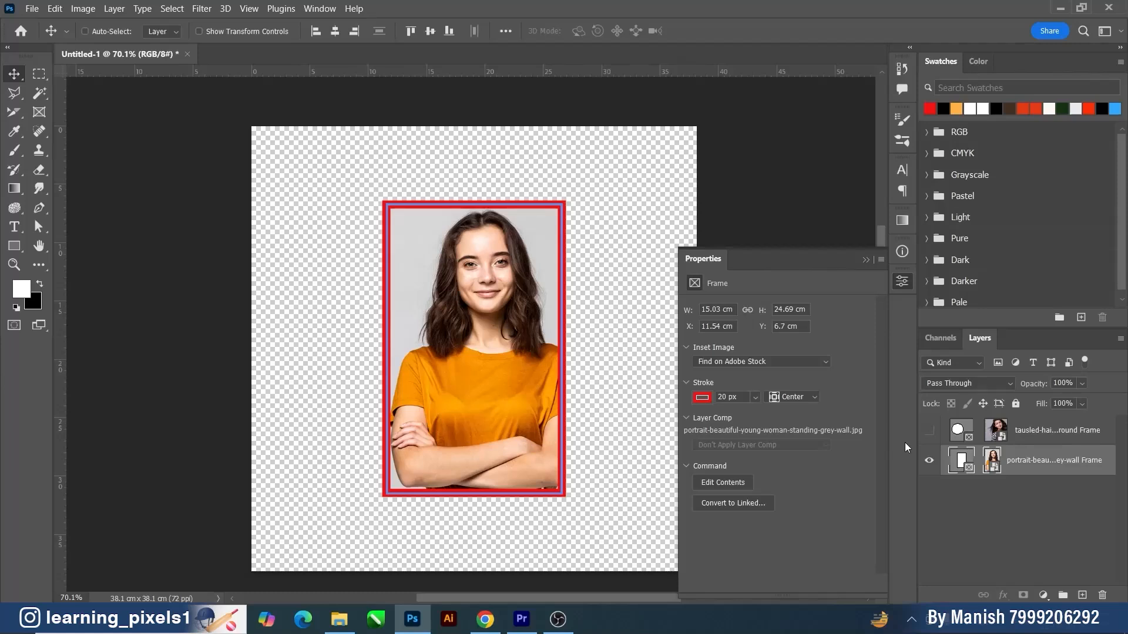
Undo the image shift inside the frame, hide the portrait frame layer and leave no layer selected.
key("ctrl+z")
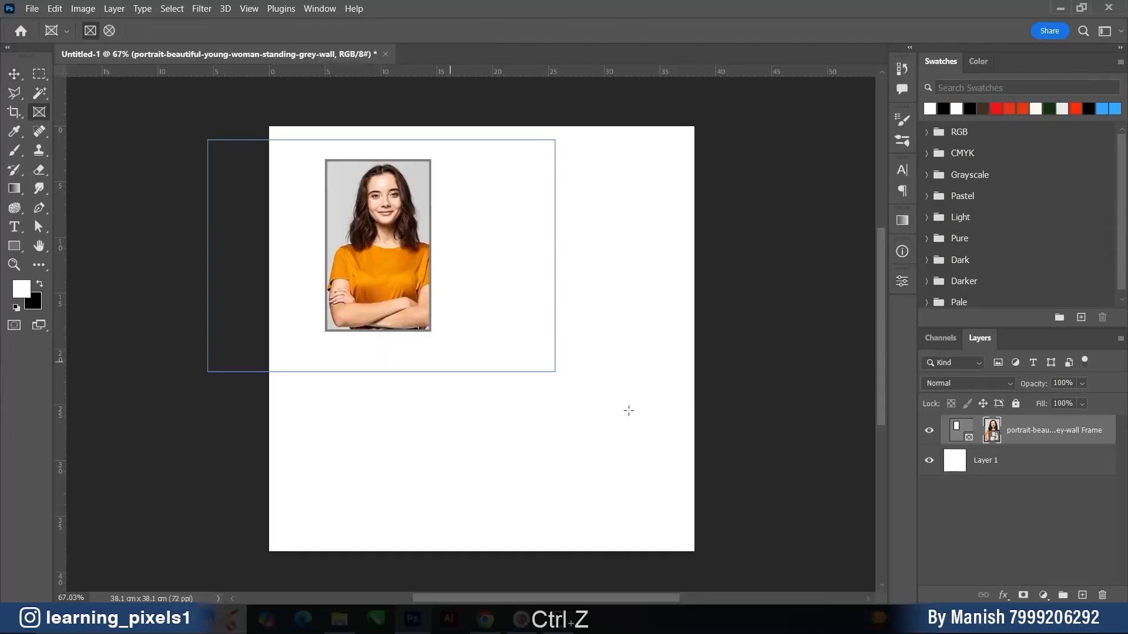
left_click(929, 434)
key("ctrl+z")
left_click(1024, 510)
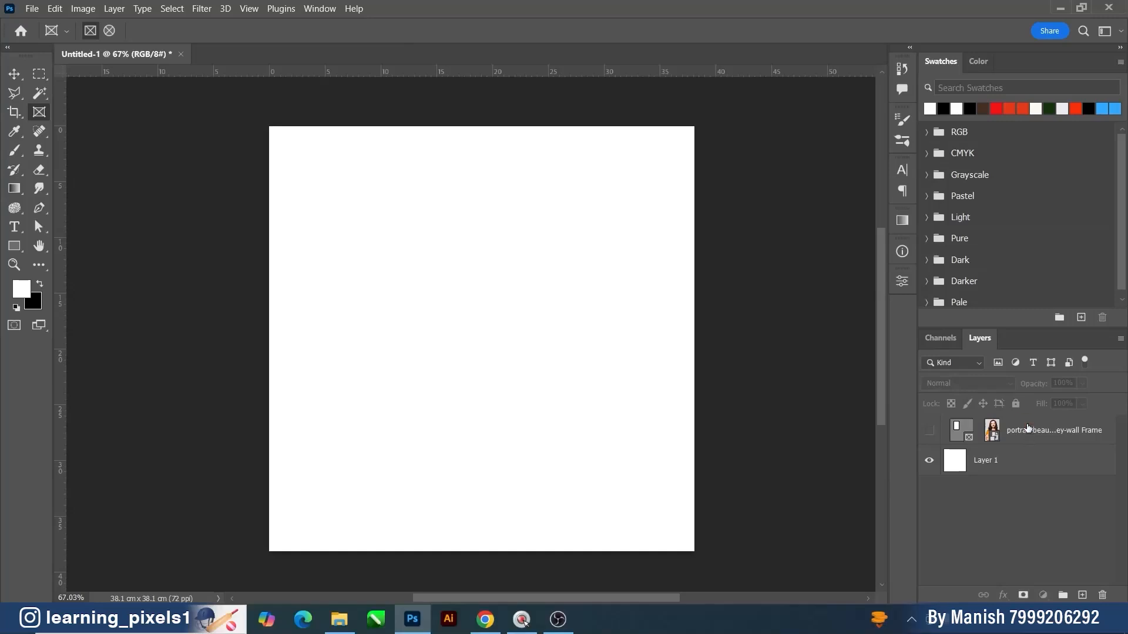
Try drawing a new rectangular frame mid-canvas and placing the tausled-hair-woman-grey-background image from Downloads in it, then undo both.
left_click(1028, 430)
left_click(1020, 500)
left_click_drag(398, 218, 541, 396)
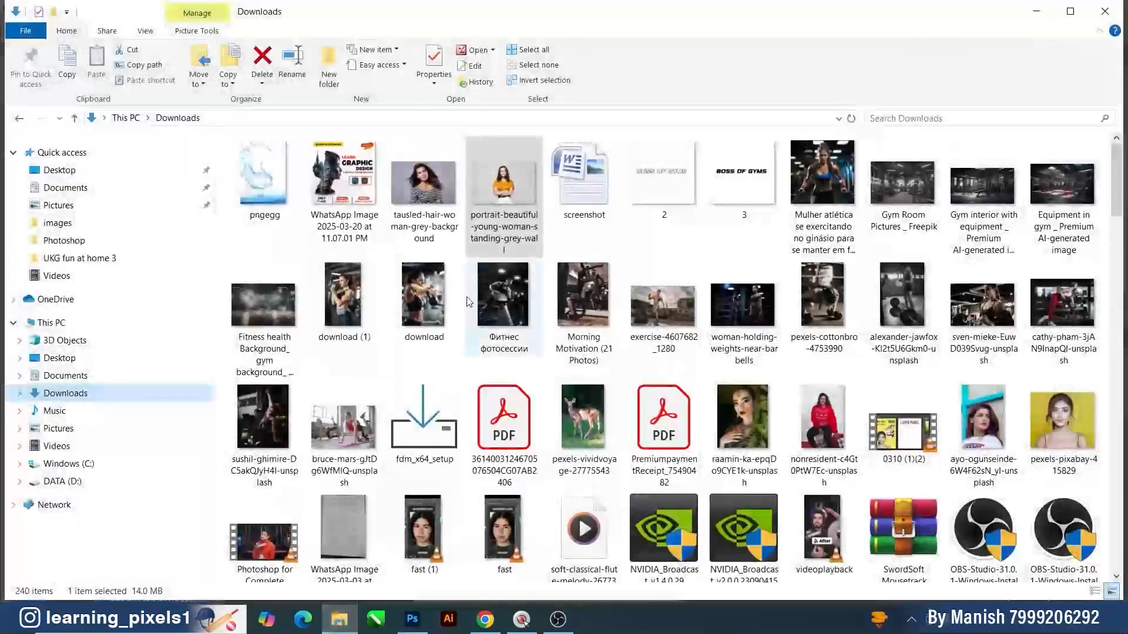
left_click_drag(422, 188, 470, 344)
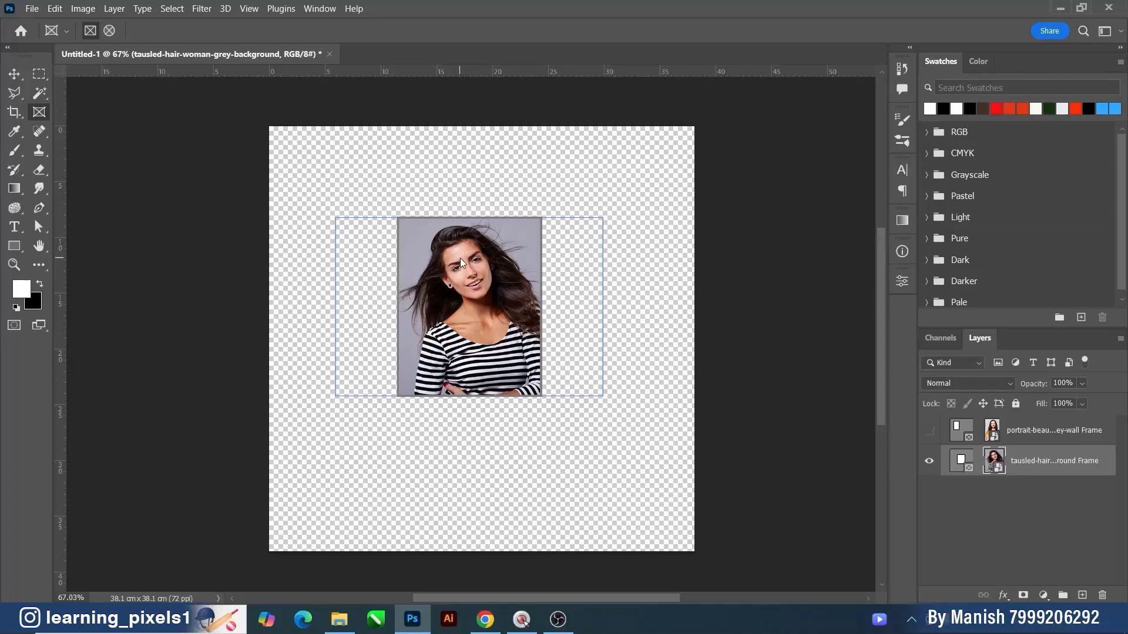
key("ctrl+z")
key("ctrl+z")
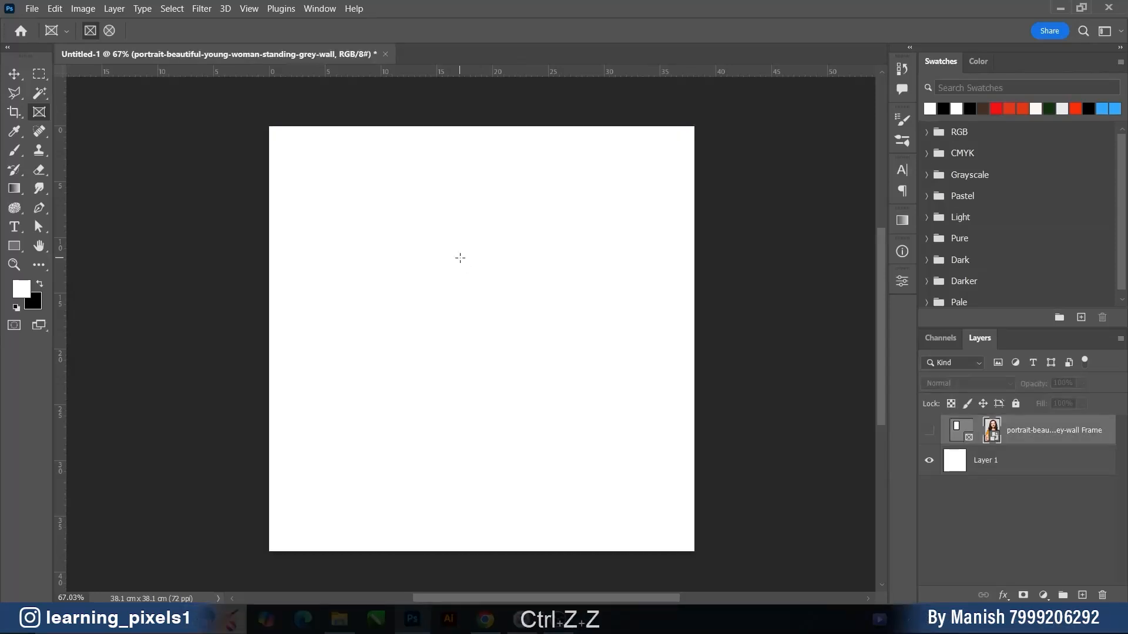
With no layer selected, draw a rectangular frame mid-canvas and place the tausled-hair-woman-grey-background image from Downloads in it.
left_click(946, 505)
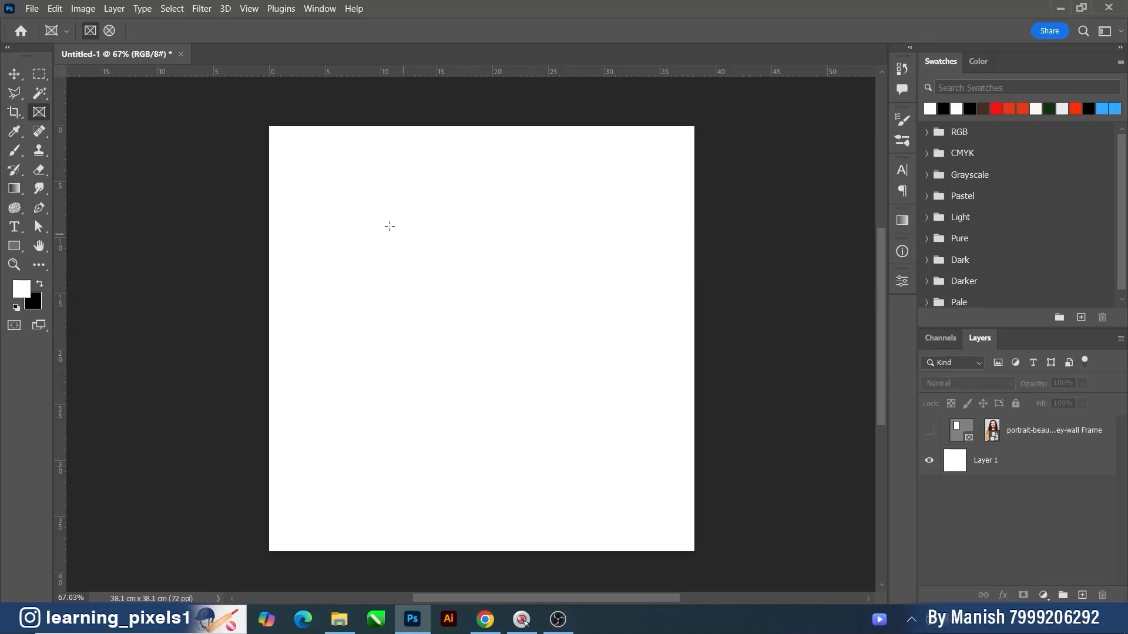
left_click_drag(389, 226, 585, 453)
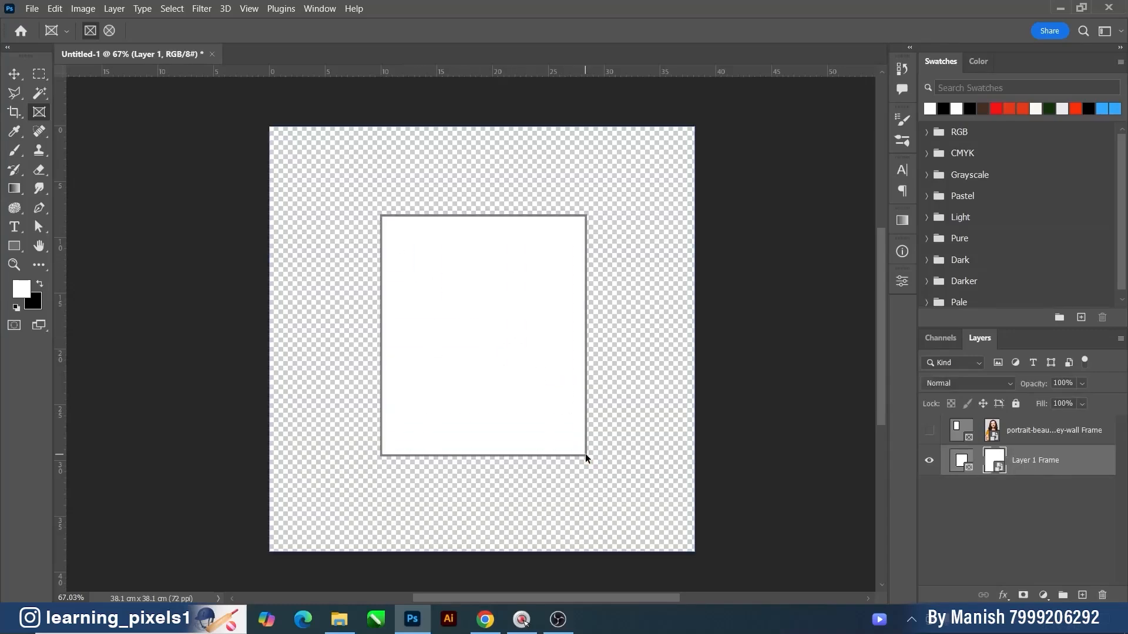
left_click(339, 619)
left_click_drag(422, 205, 457, 349)
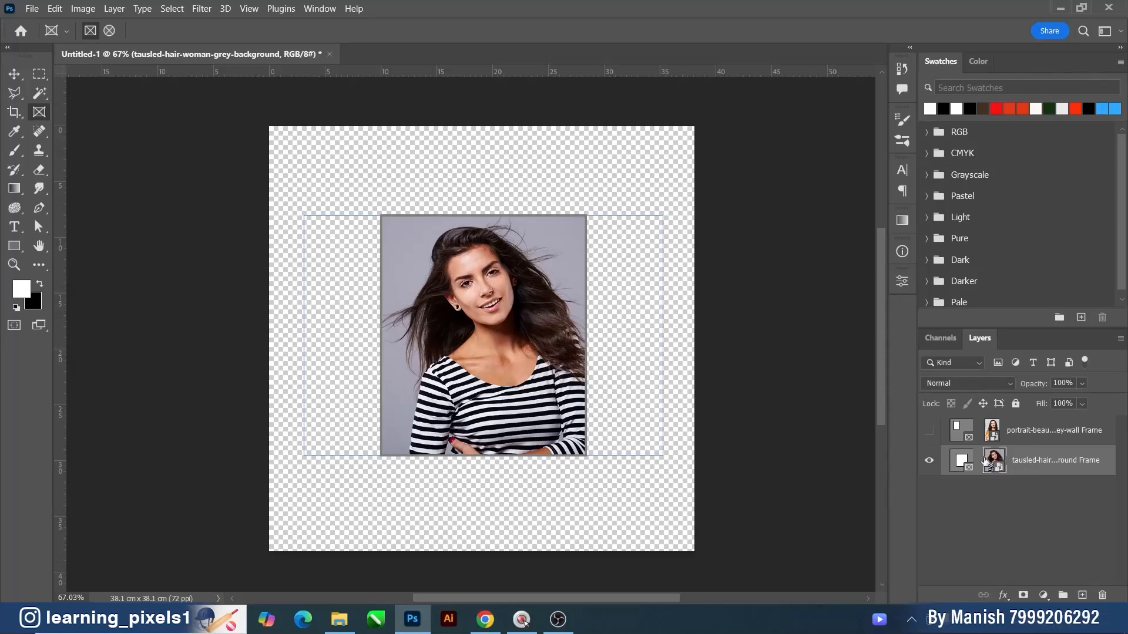
Enlarge the woman's photo inside the rectangular frame and reposition it so her face and shoulders fill the frame.
key("ctrl+t")
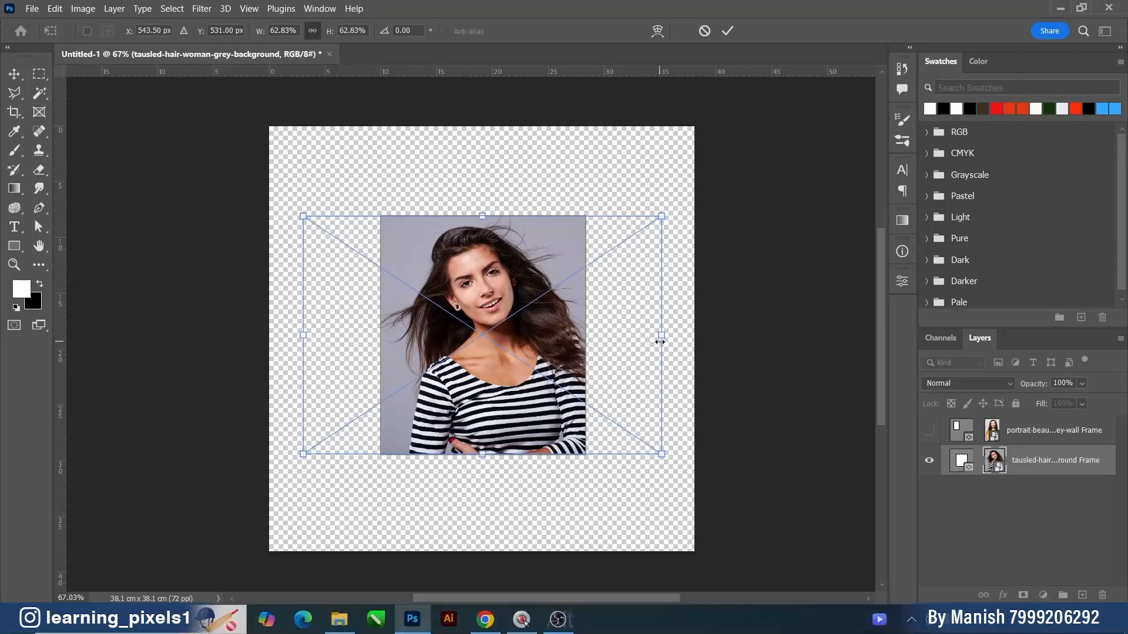
left_click_drag(661, 352, 746, 336)
left_click_drag(525, 296, 512, 335)
key("Return")
Shrink the rectangular frame from its upper-right corner and move frame and image together near the upper part of the canvas.
key("ctrl+t")
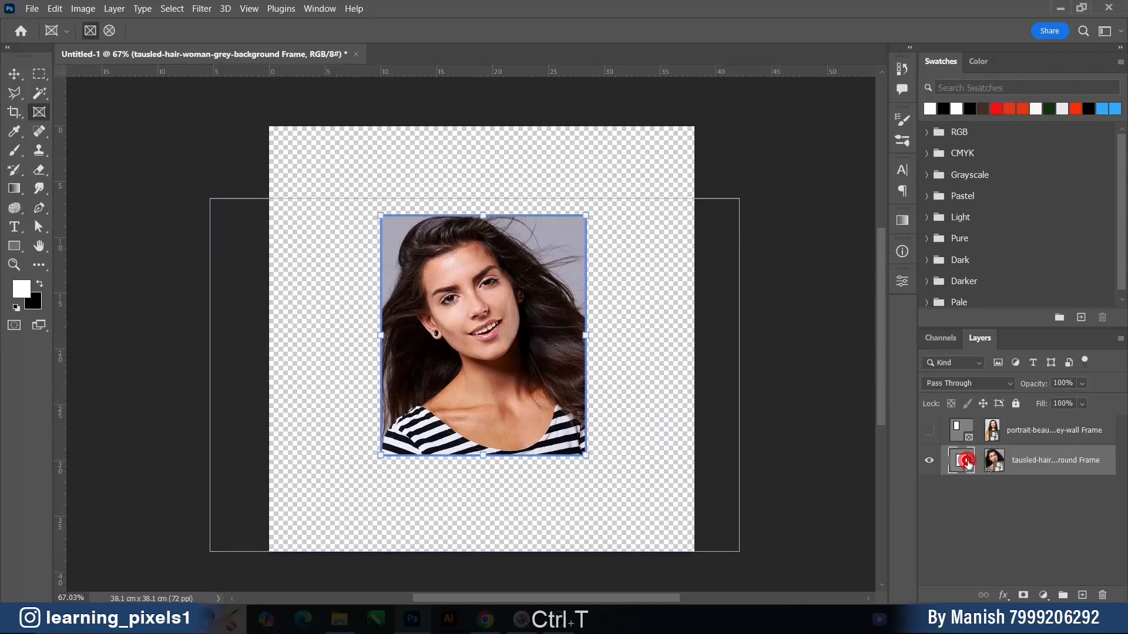
left_click_drag(585, 215, 554, 244)
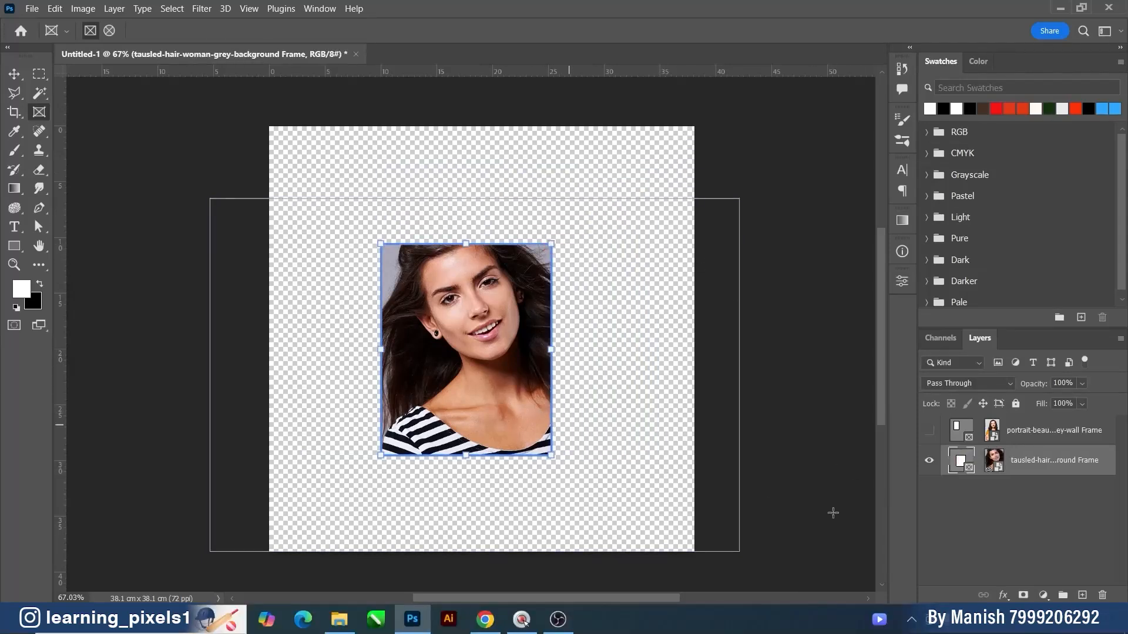
left_click_drag(494, 376, 435, 305)
key("Return")
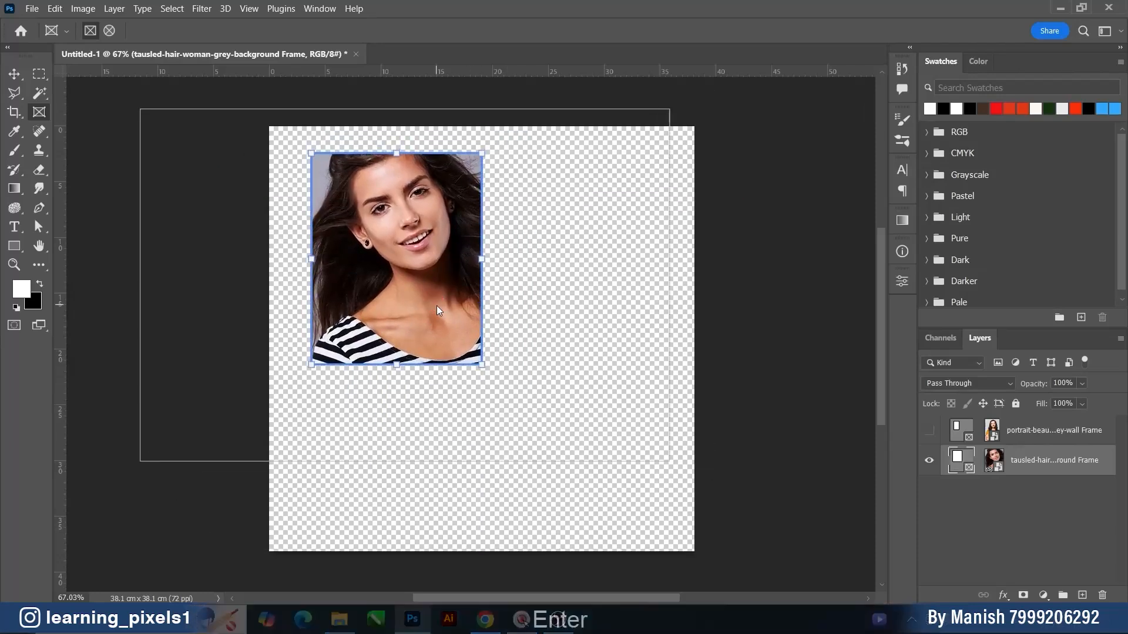
left_click(8, 72)
left_click_drag(356, 293, 419, 258)
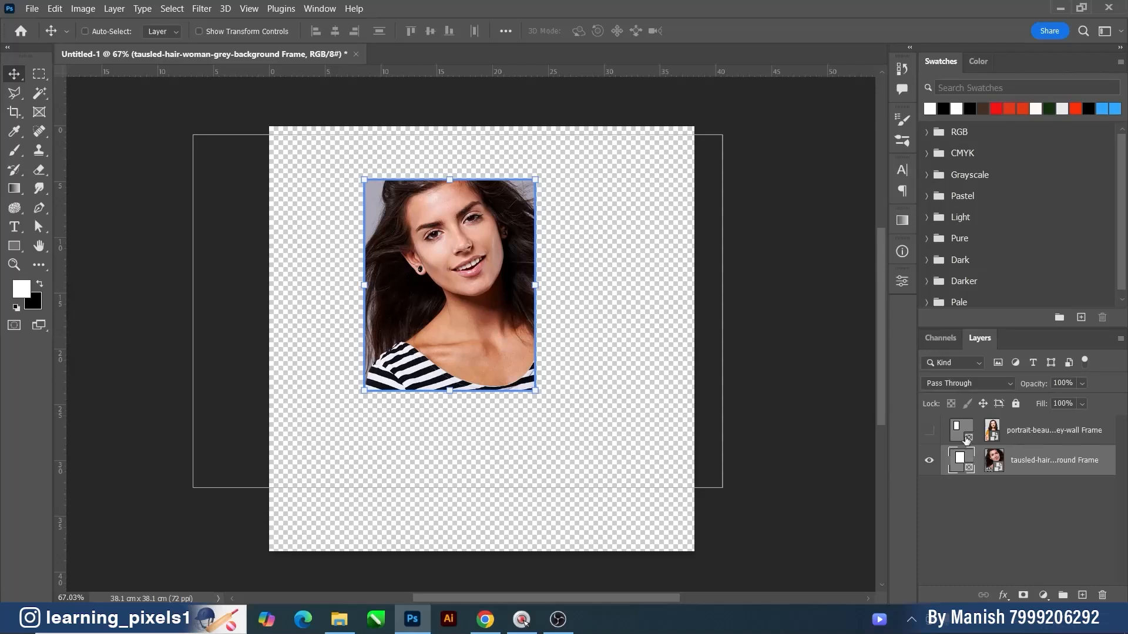
Undo the move and resize changes to the tausled-hair frame and its image, and delete that frame layer.
key("ctrl+z")
key("ctrl+z")
key("ctrl+z")
key("ctrl+z")
key("ctrl+z")
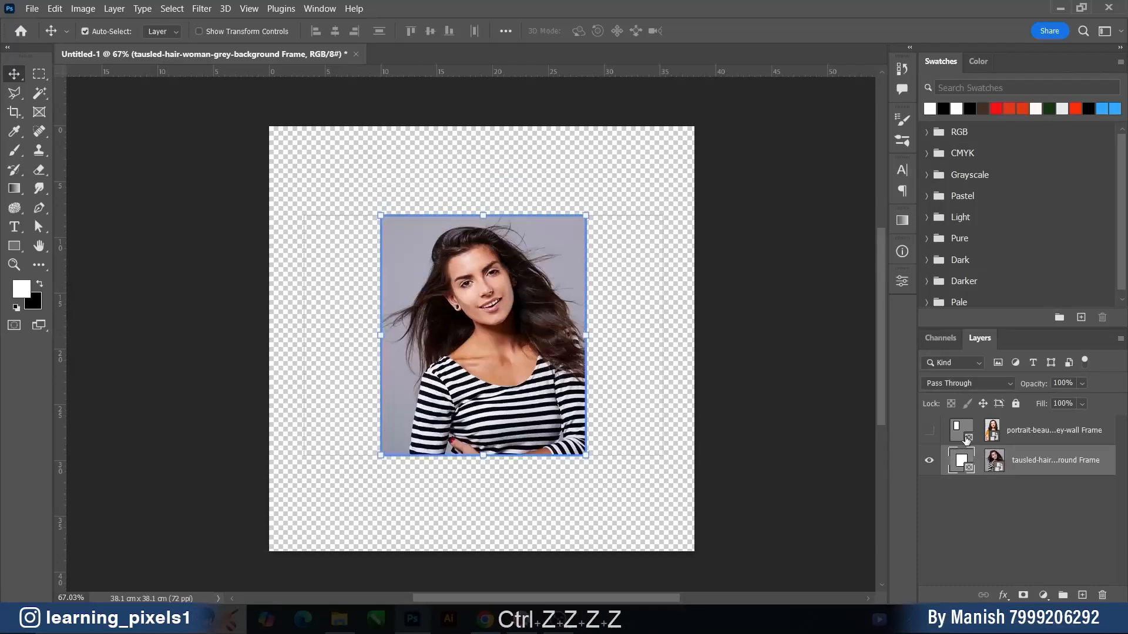
key("Delete")
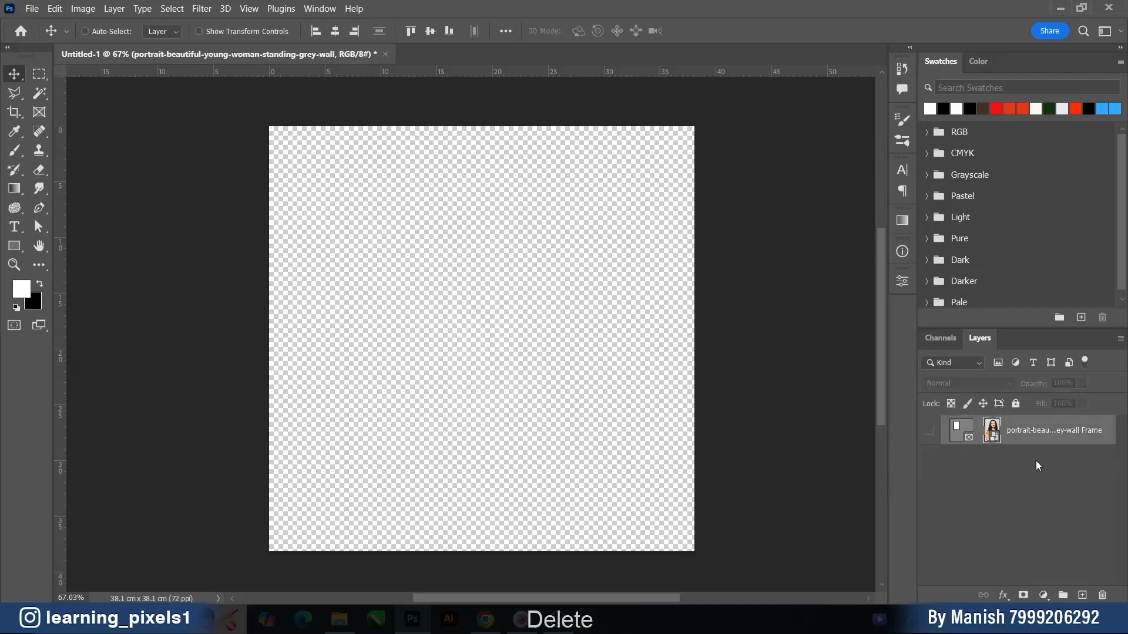
Place the tausled-hair-woman-grey-background image from Downloads on the canvas as its own layer, without a frame.
left_click(340, 619)
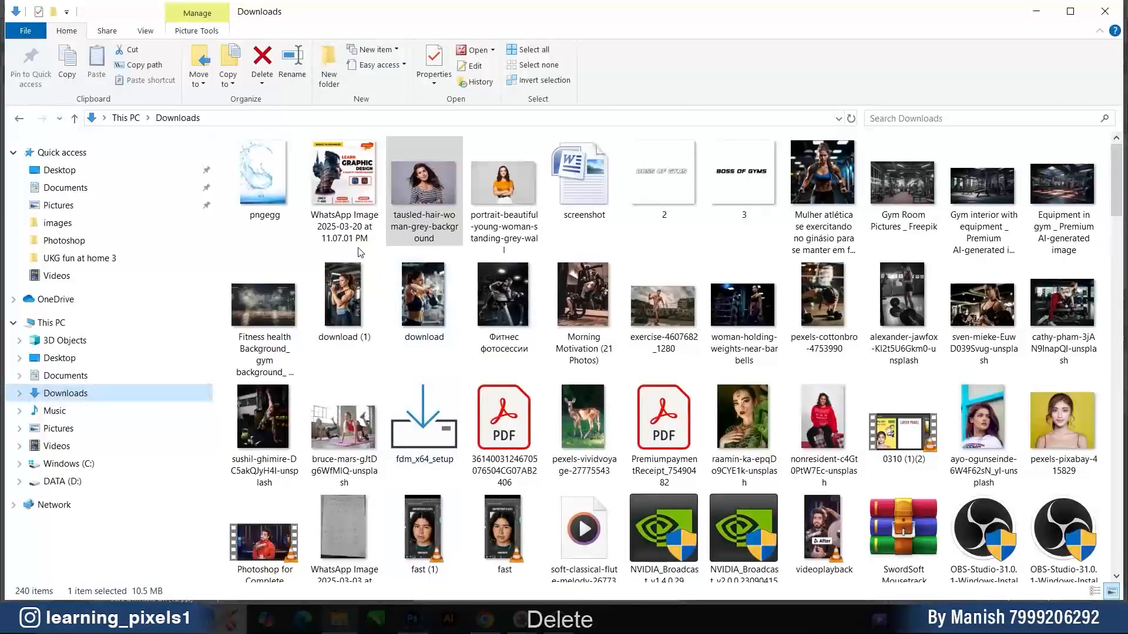
left_click_drag(435, 214, 472, 327)
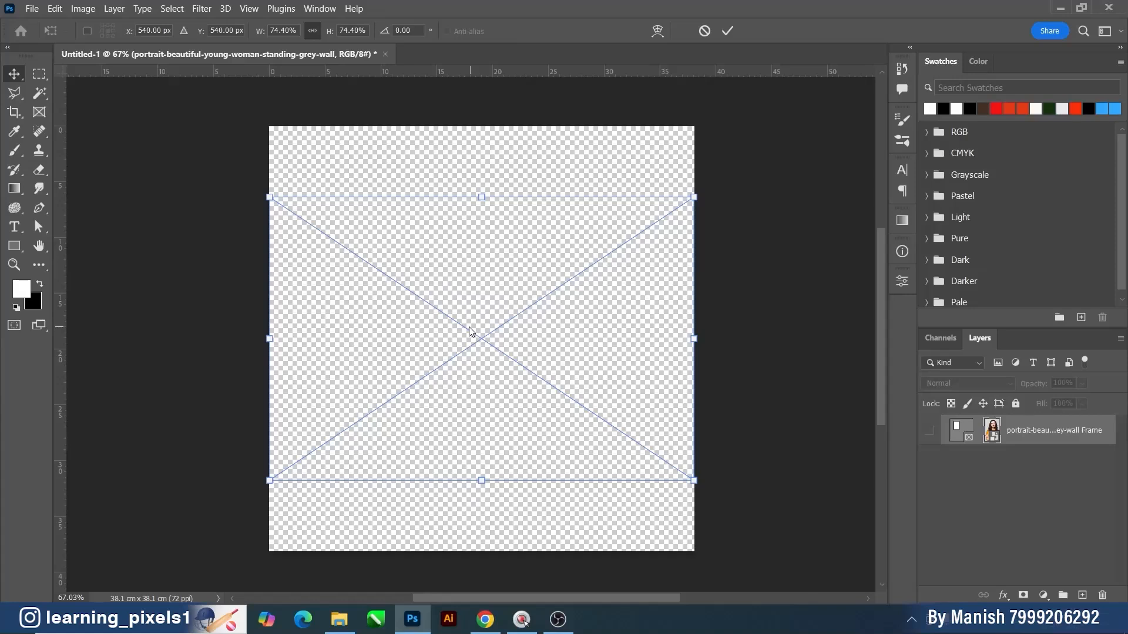
key("Return")
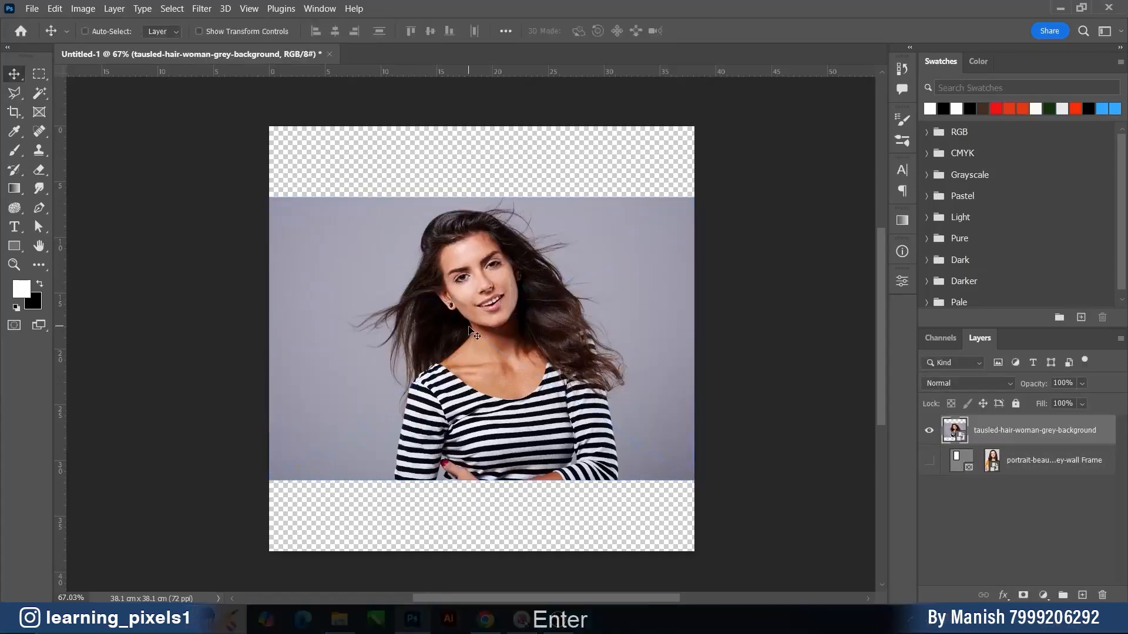
Mask the placed photo with an elliptical frame about 21 cm across around the woman, and shrink it slightly from its lower-right corner.
left_click(39, 112)
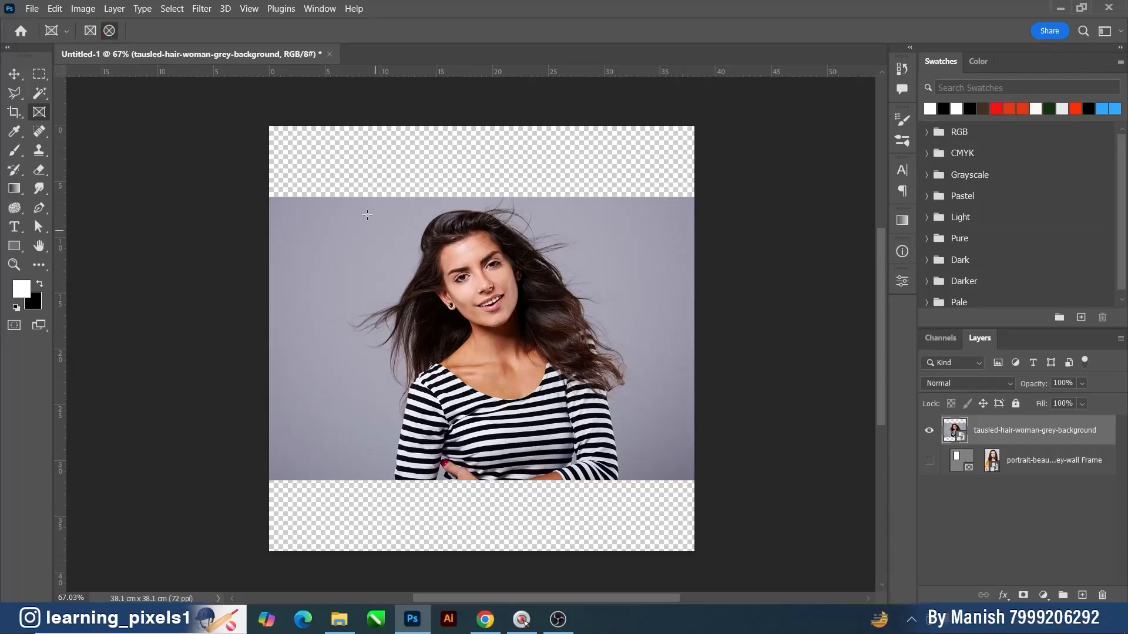
left_click_drag(367, 215, 623, 453)
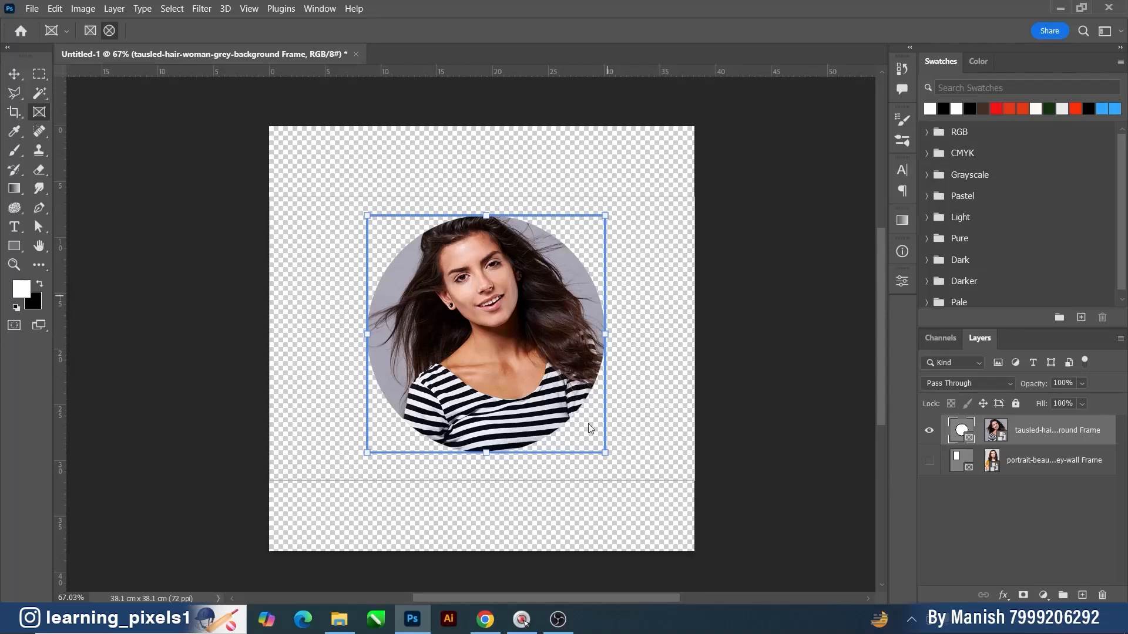
left_click_drag(599, 452, 601, 452)
key("ctrl+z")
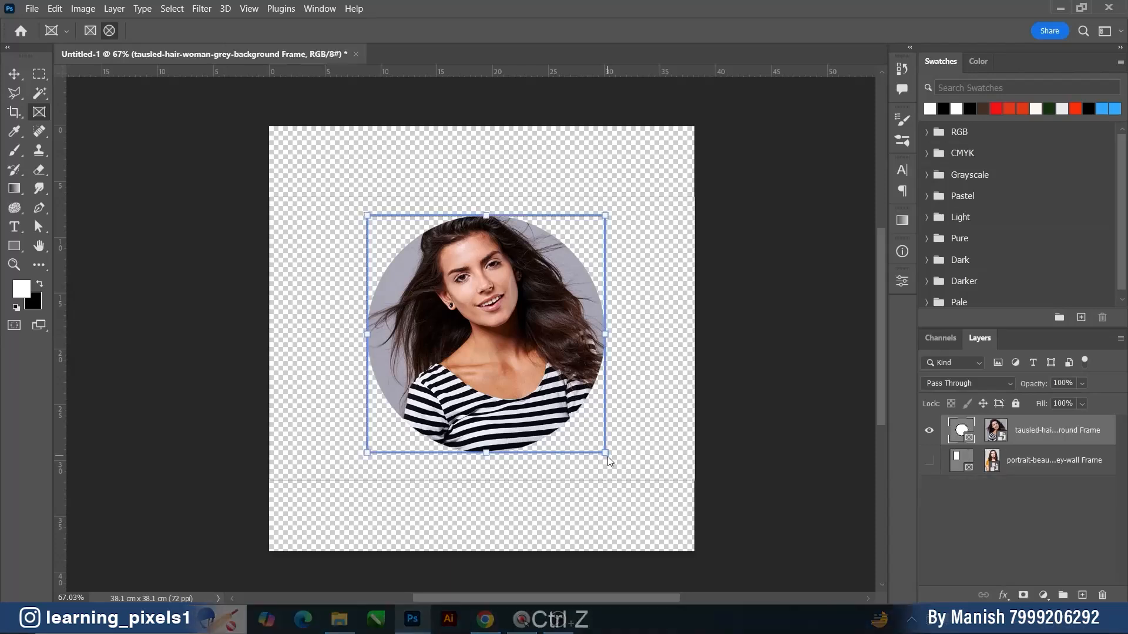
left_click_drag(605, 451, 592, 433)
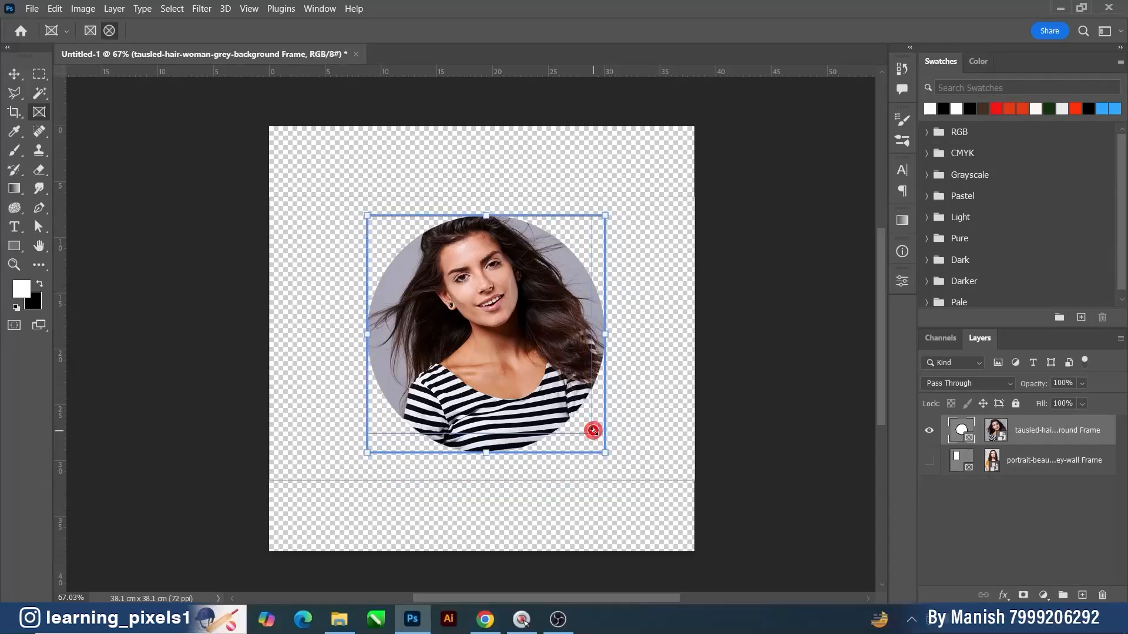
Show the hidden portrait frame layer and move that framed photo to the lower right of the elliptical frame.
left_click(1075, 453)
left_click(13, 74)
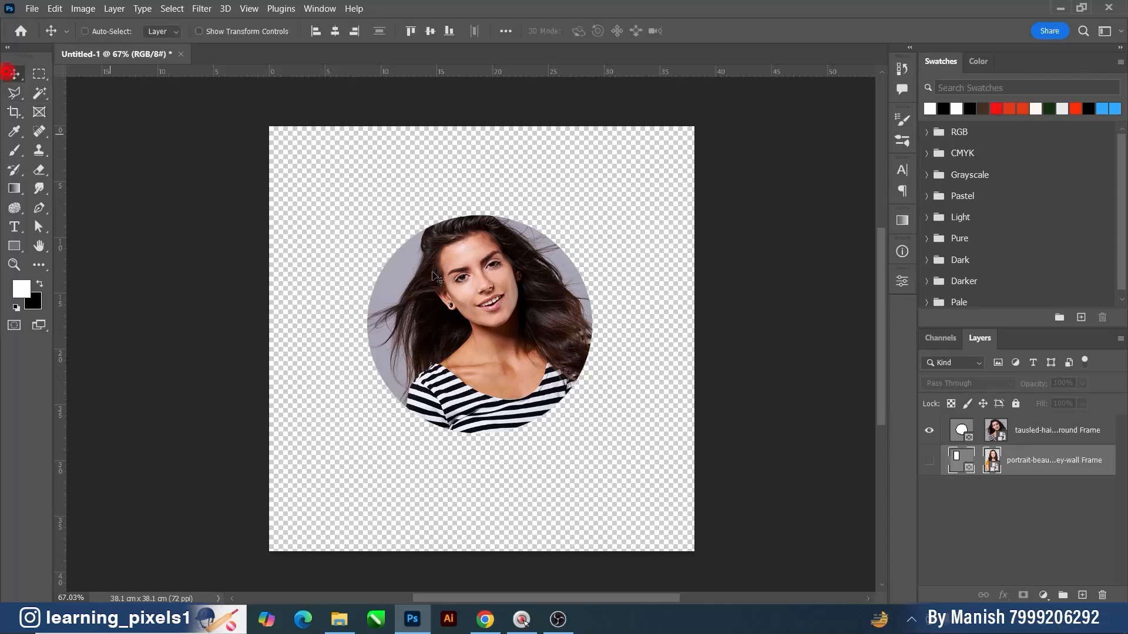
scroll(502, 276, "up", 3)
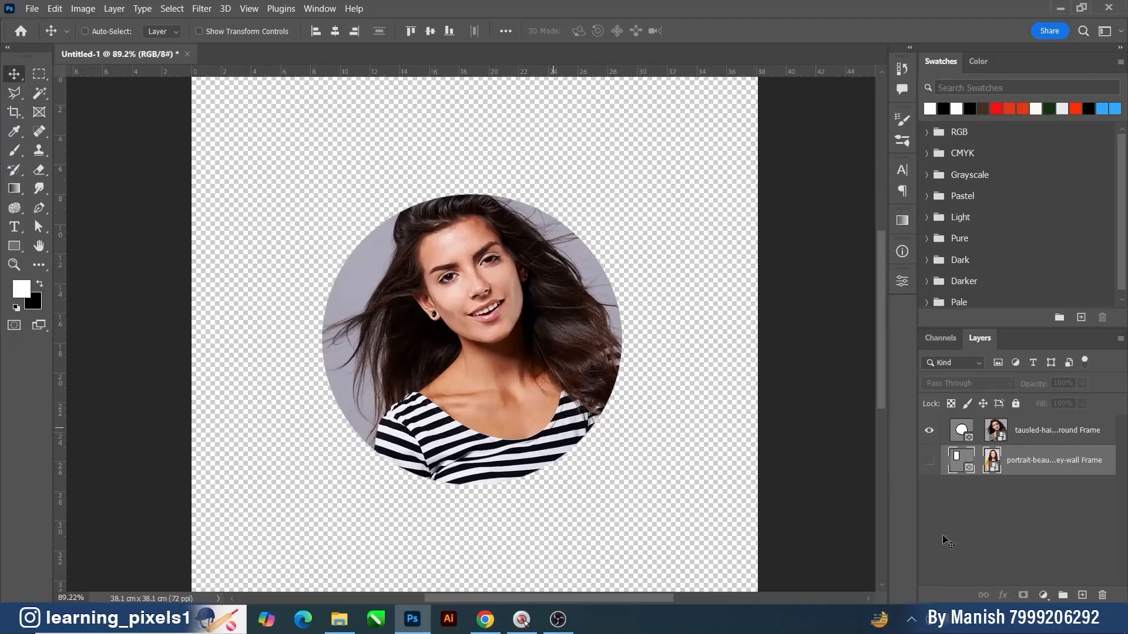
left_click(929, 460)
left_click(1023, 462)
scroll(581, 258, "down", 3)
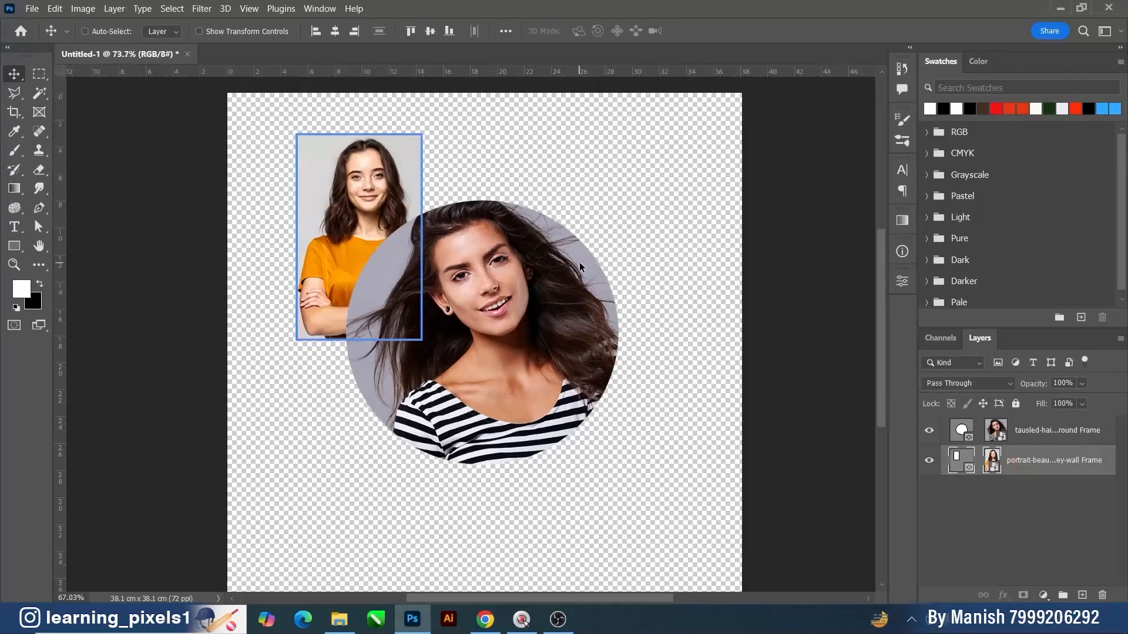
left_click_drag(410, 270, 662, 390)
Shift both framed photos left together, raise the portrait frame beside the elliptical one, and leave no layer selected.
left_click(1028, 435, "ctrl")
left_click_drag(610, 365, 534, 355)
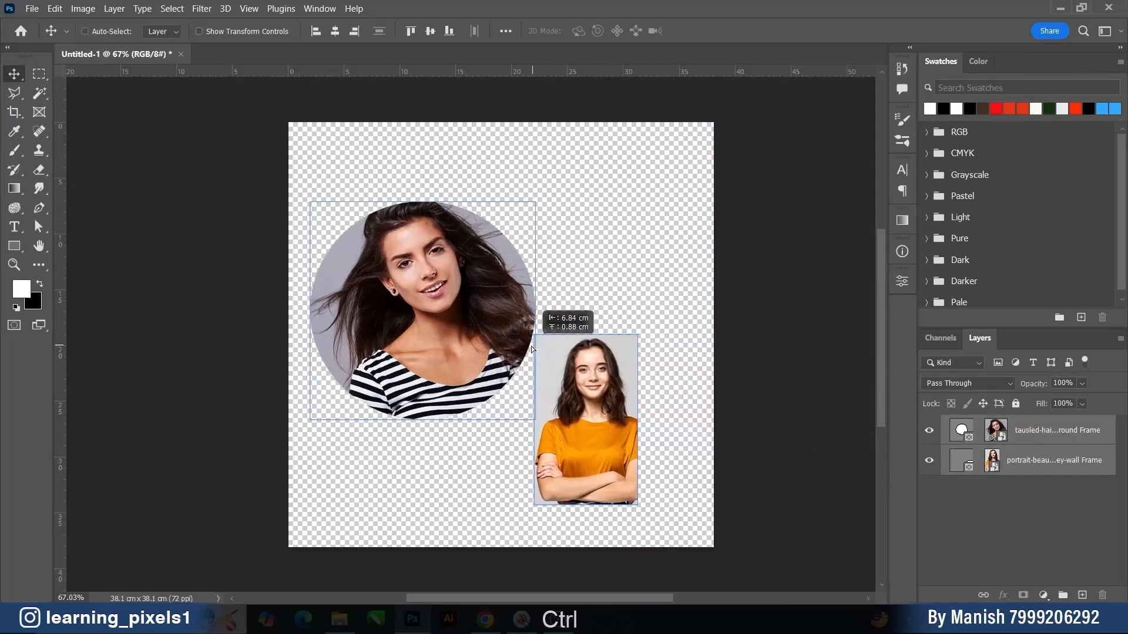
left_click(1057, 461)
left_click_drag(612, 451, 647, 333)
left_click(972, 502)
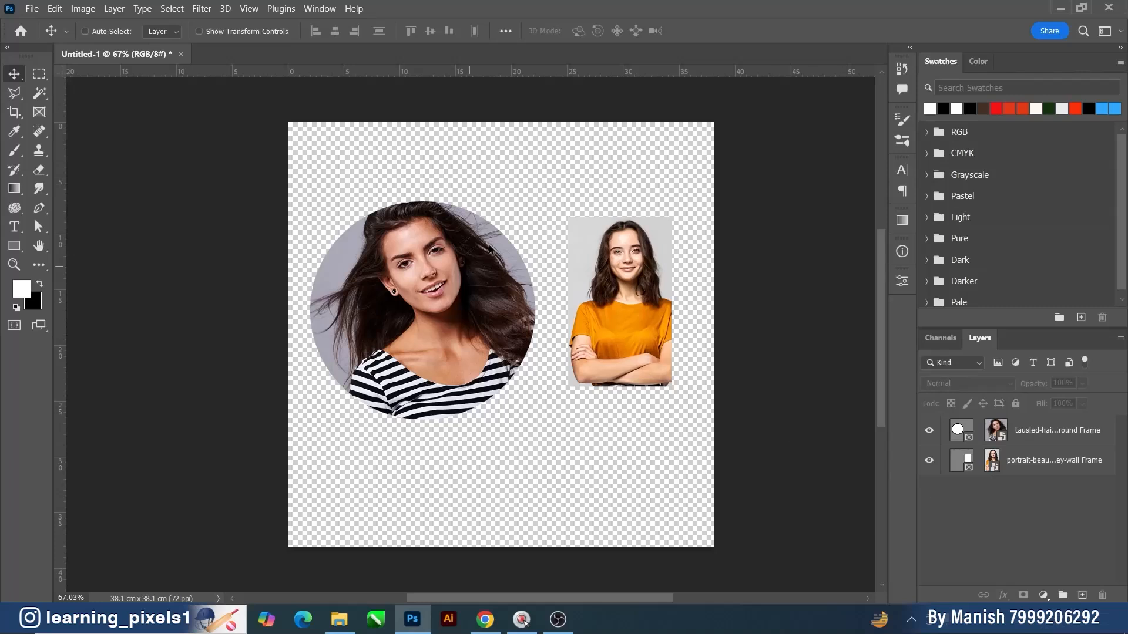
Add a solid color fill layer in orange ffb142 and put it beneath both frame layers as the background.
left_click(1043, 595)
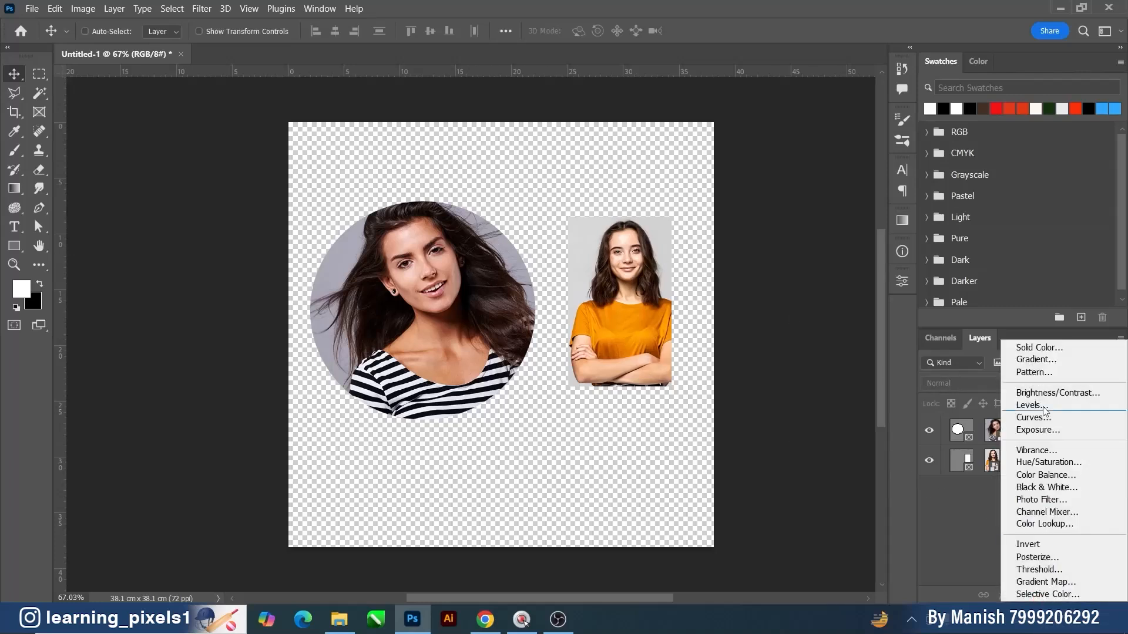
left_click(1030, 347)
left_click(716, 285)
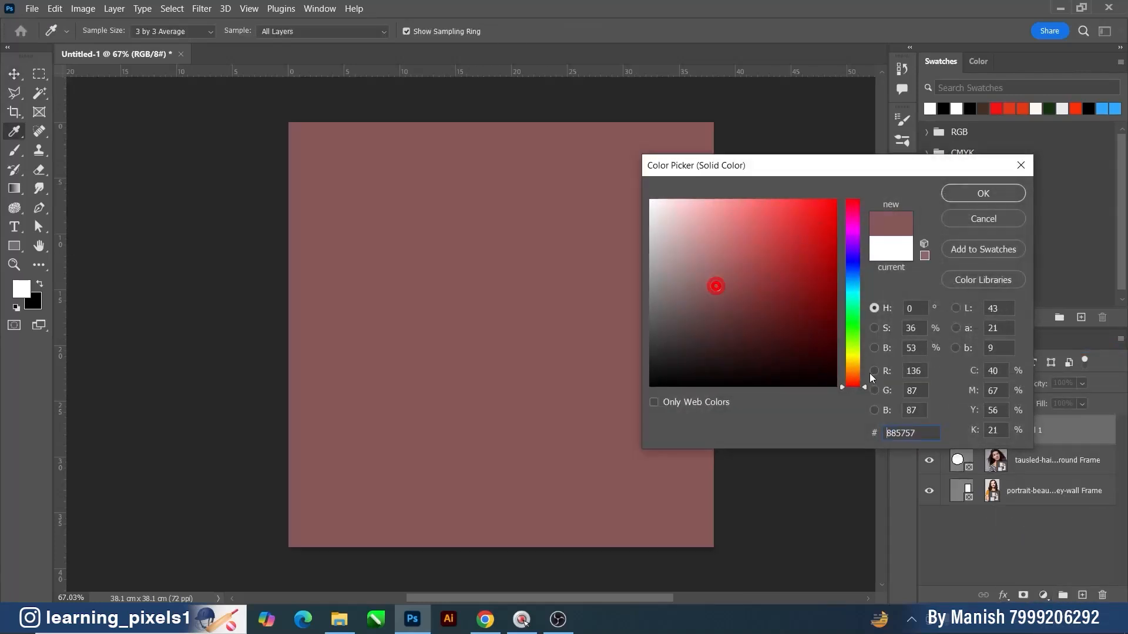
left_click(851, 368)
left_click(788, 199)
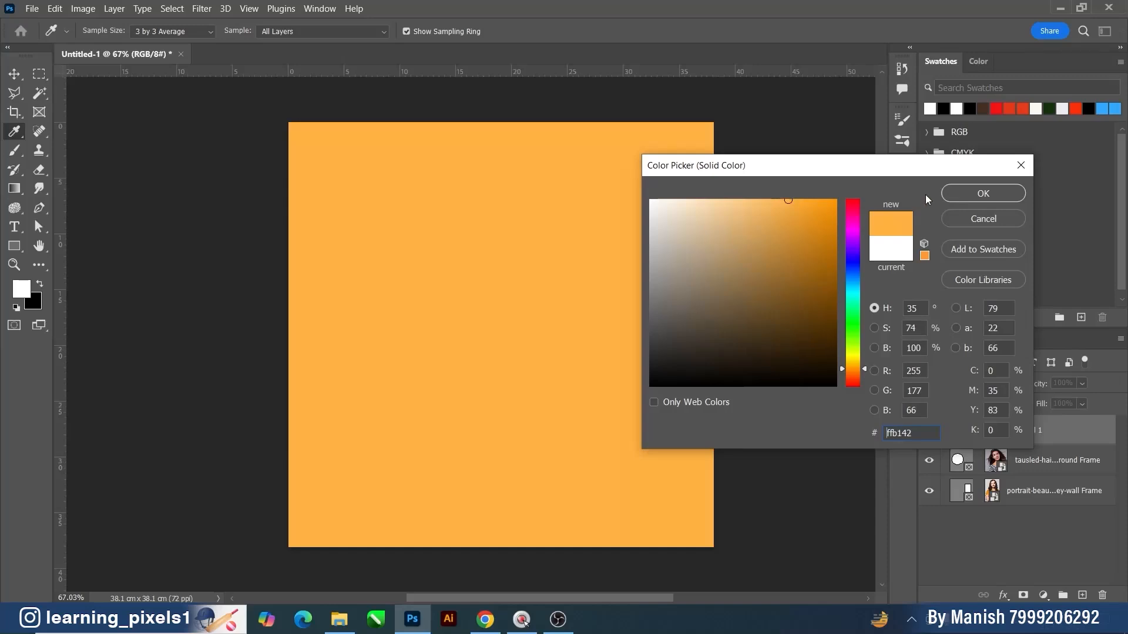
left_click(982, 193)
left_click_drag(1073, 439, 1072, 508)
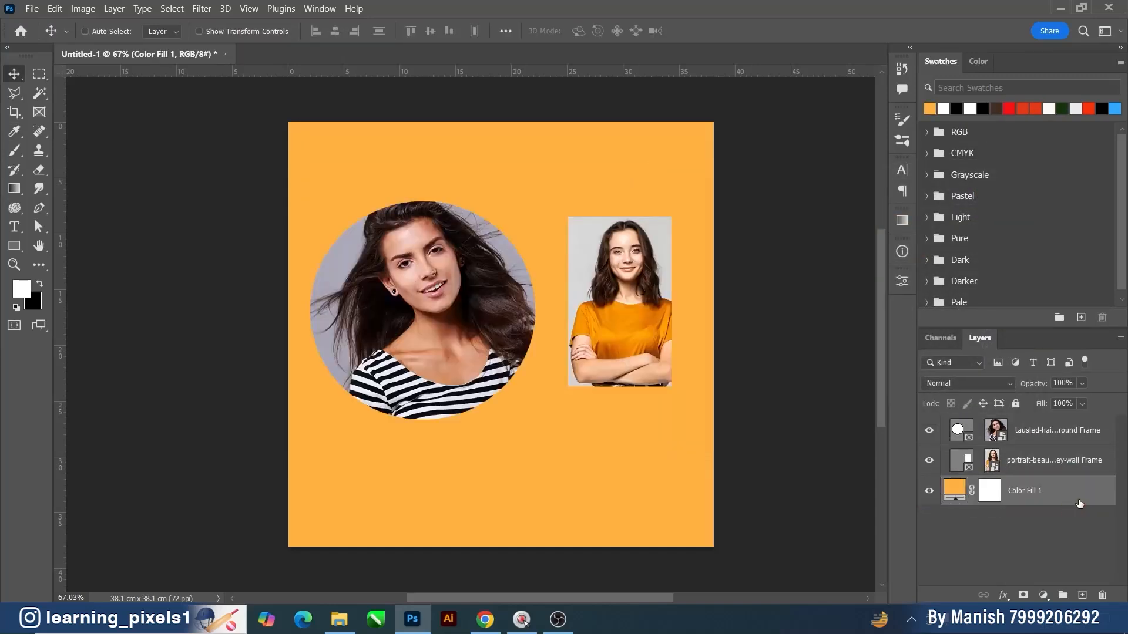